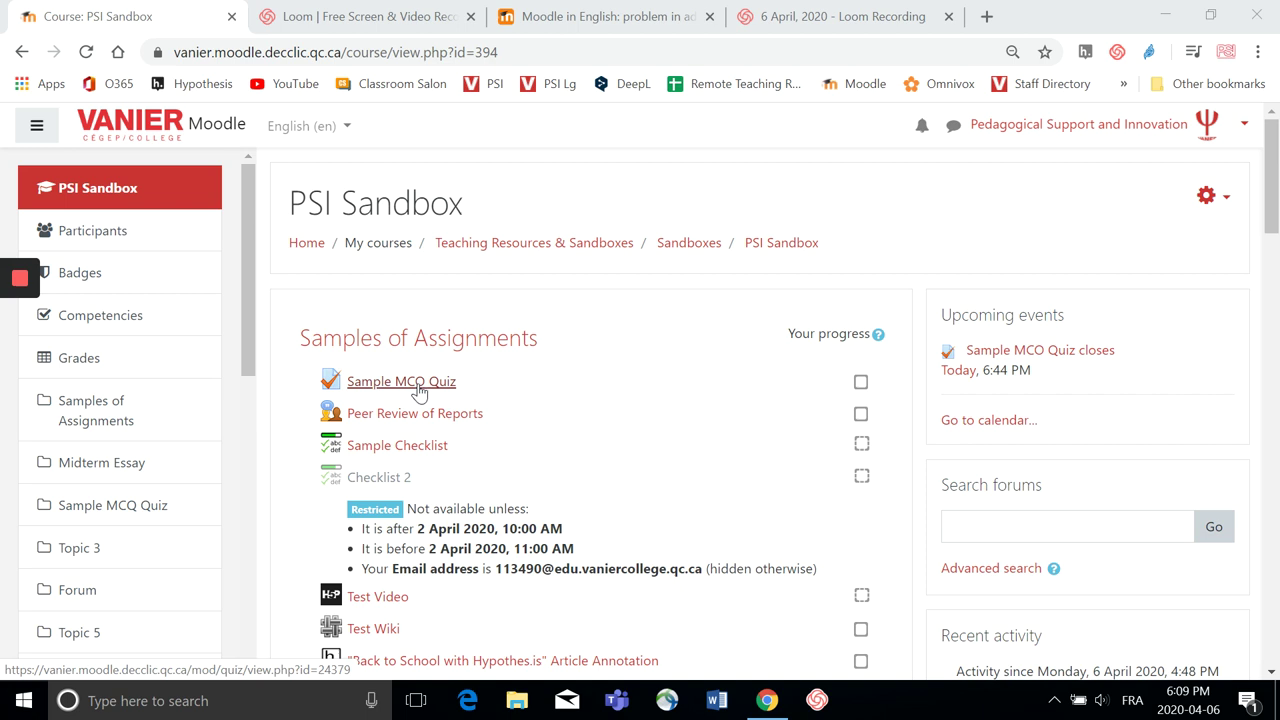
# Step: Open the user overrides page of the Sample MCO Quiz
pyautogui.click(419, 391)
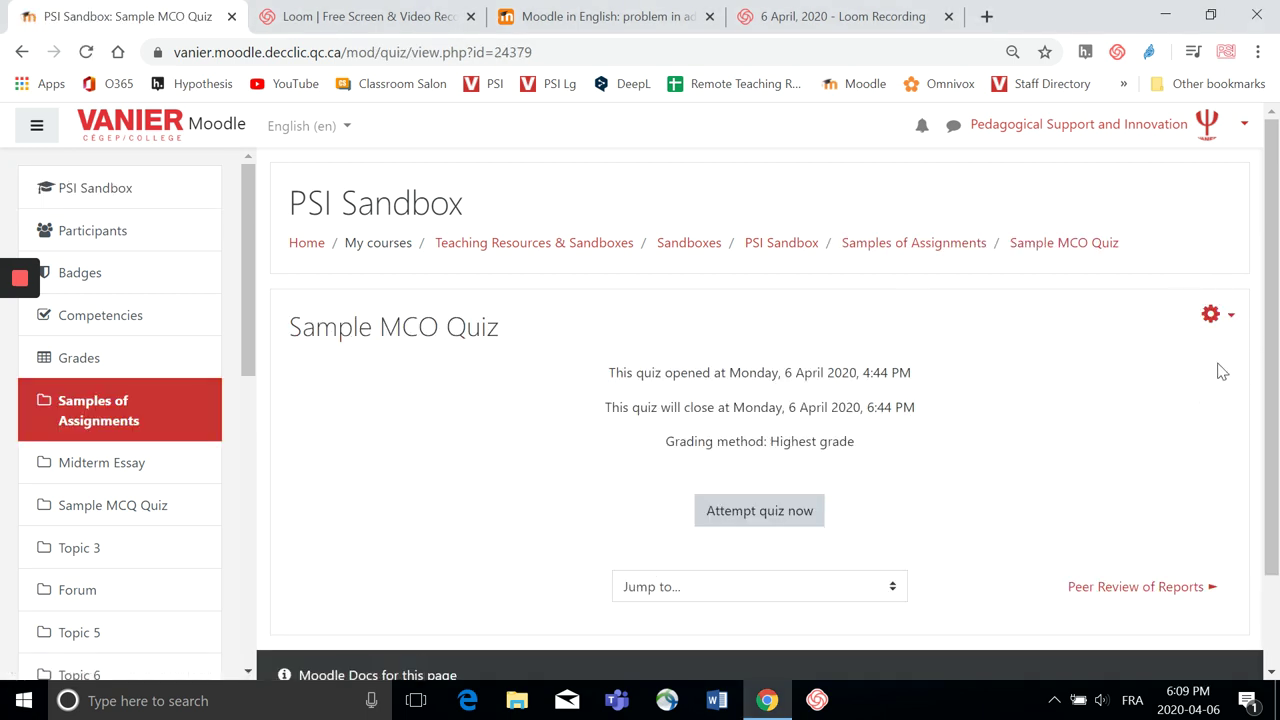
pyautogui.click(1231, 315)
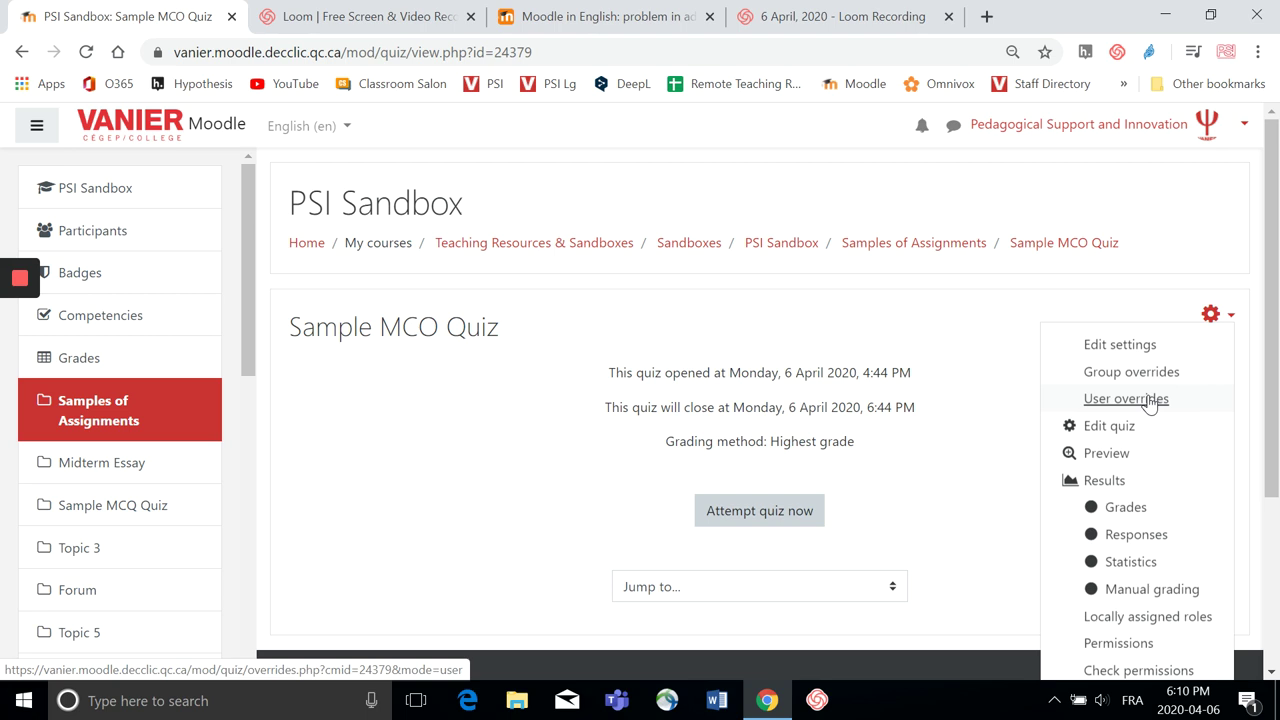
pyautogui.click(1150, 400)
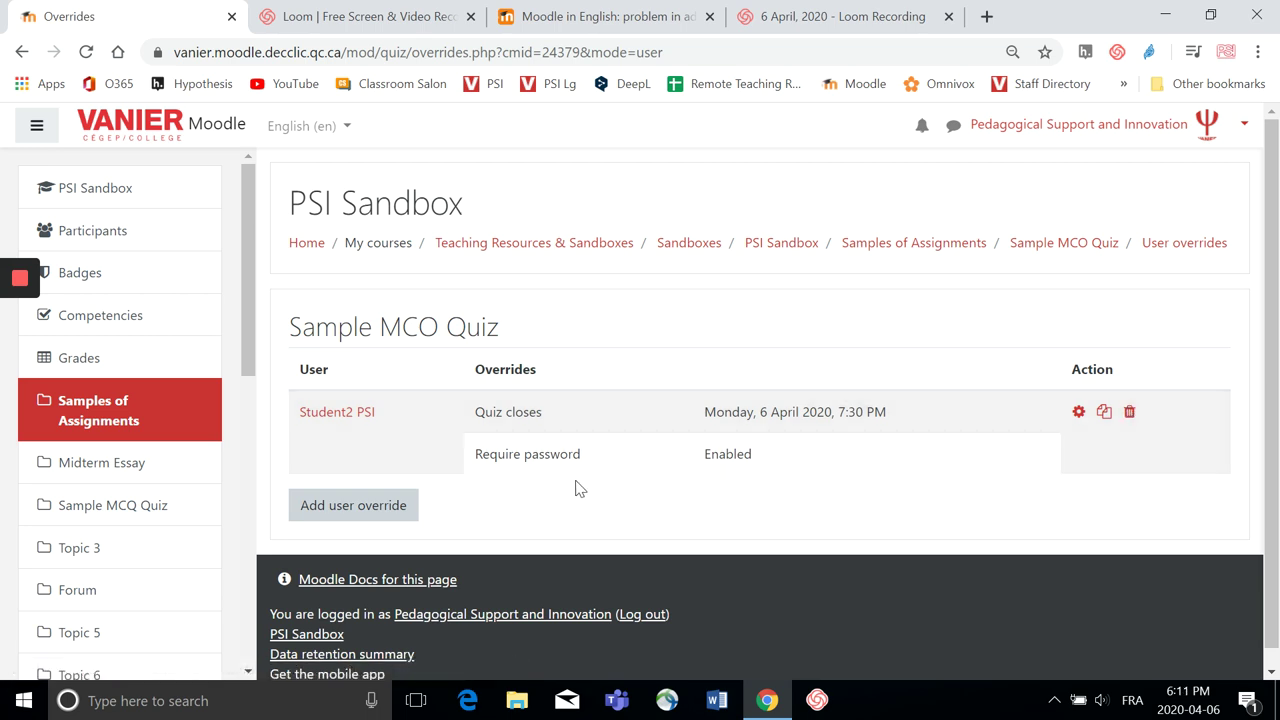
# Step: Add a user override, searching for "PSI" and choosing the second PSI student account as the override user
pyautogui.click(396, 507)
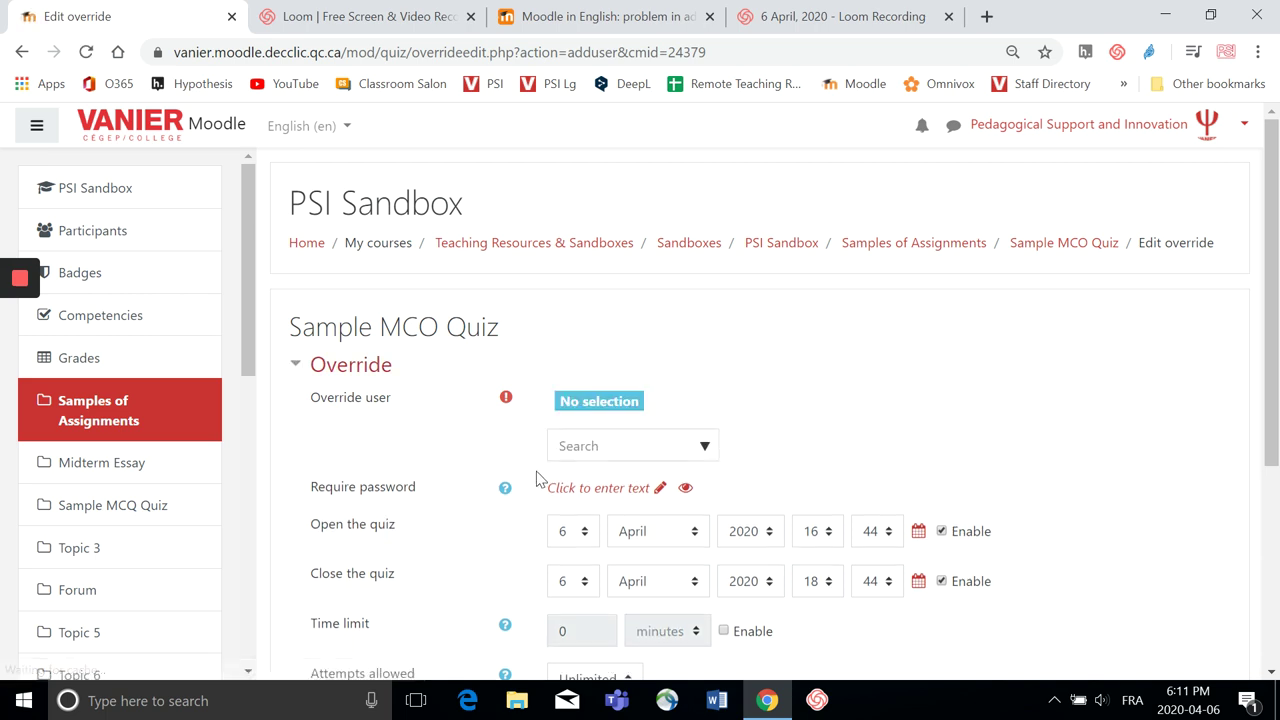
pyautogui.click(584, 445)
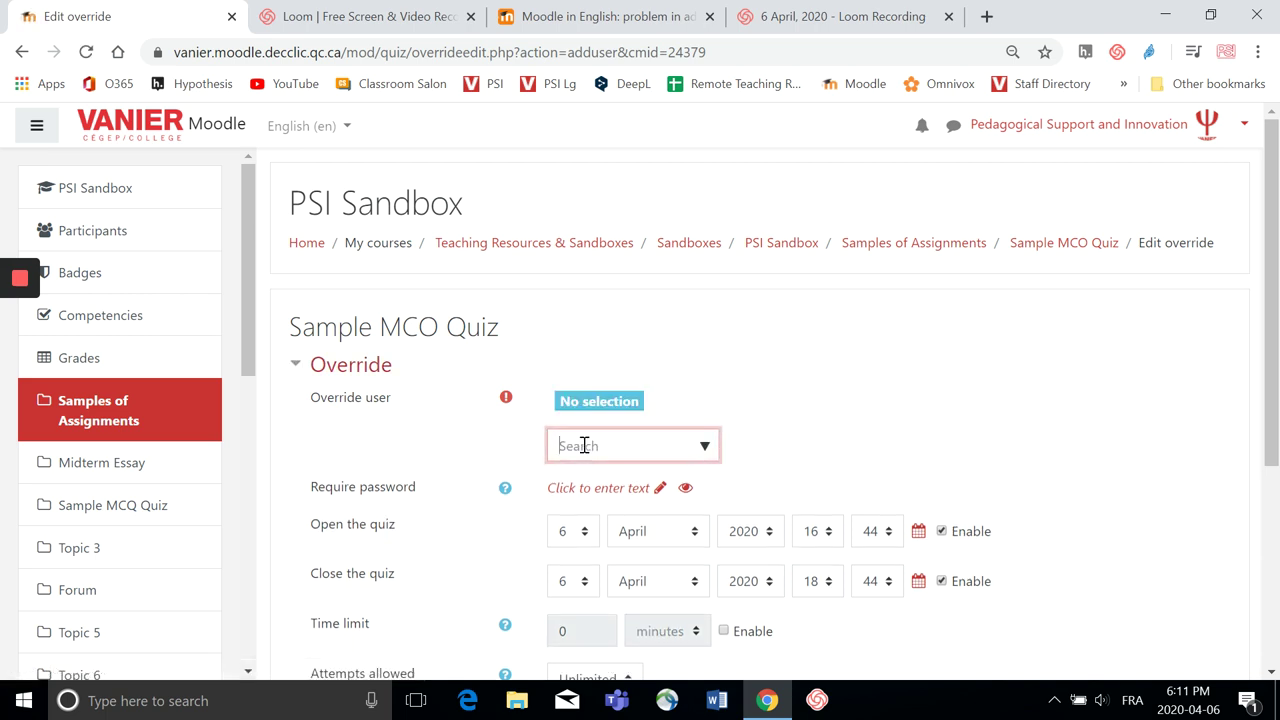
pyautogui.write('PSI')
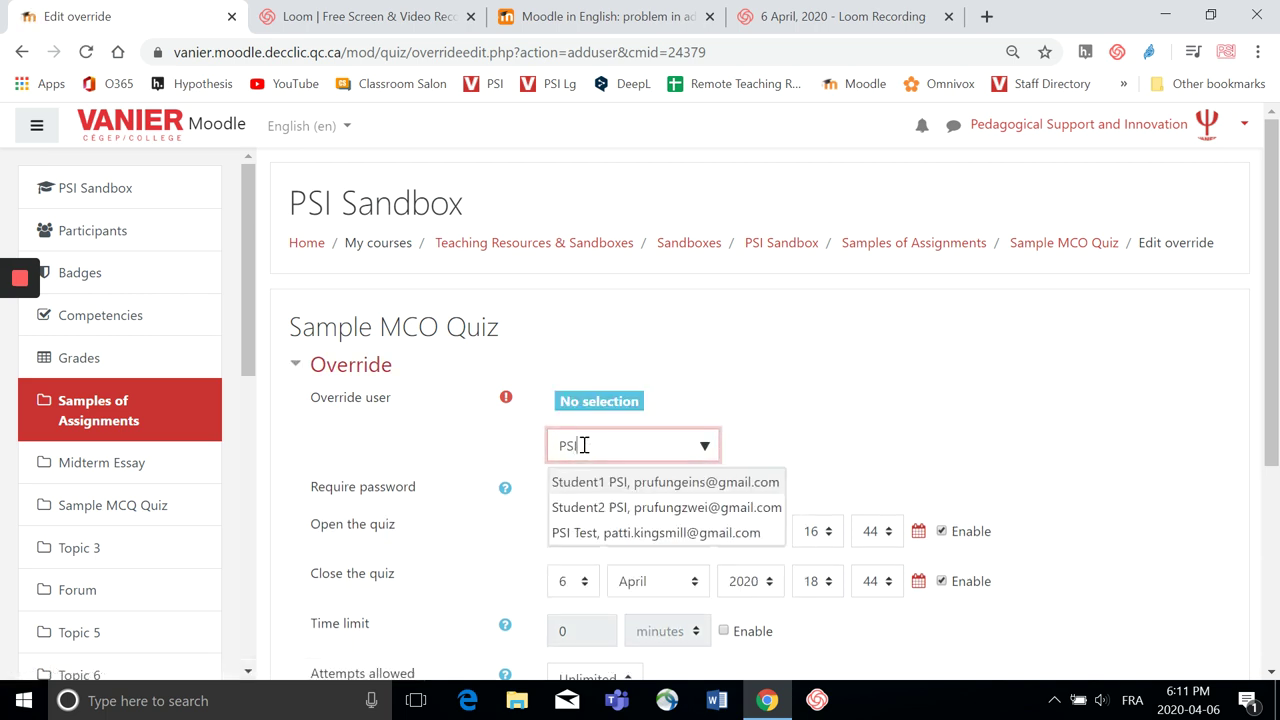
pyautogui.click(587, 510)
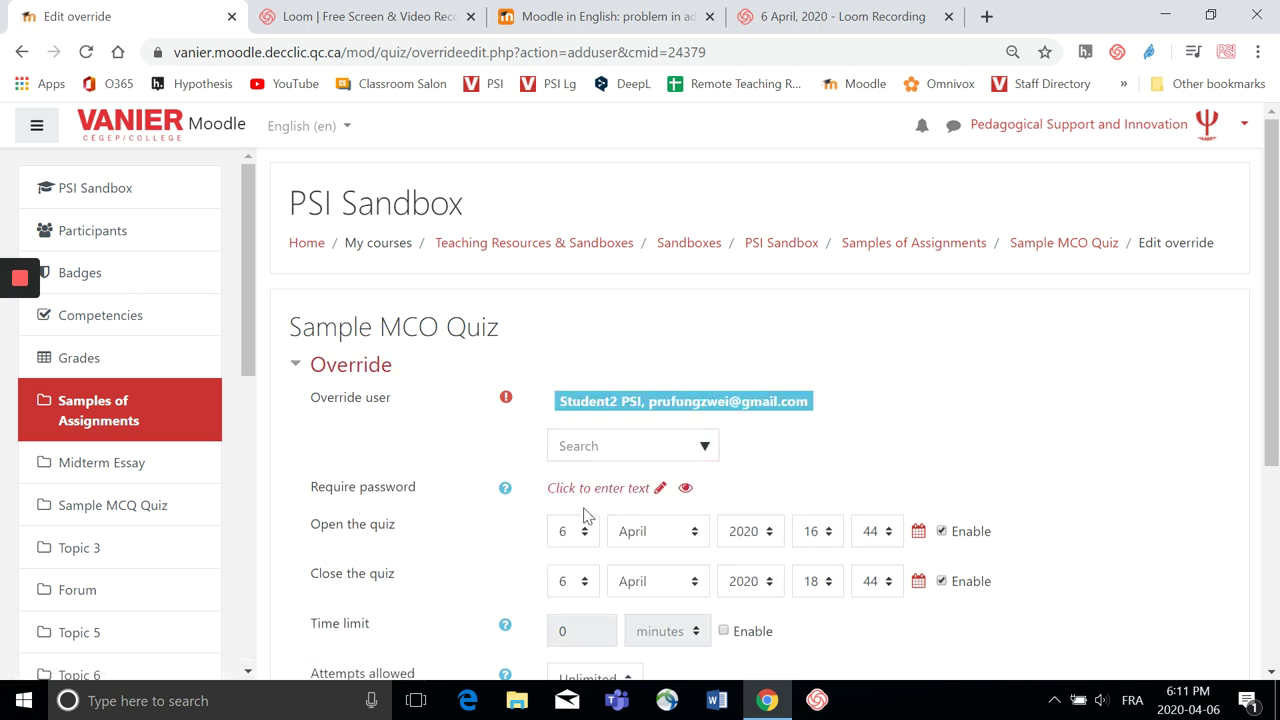
pyautogui.click(663, 455)
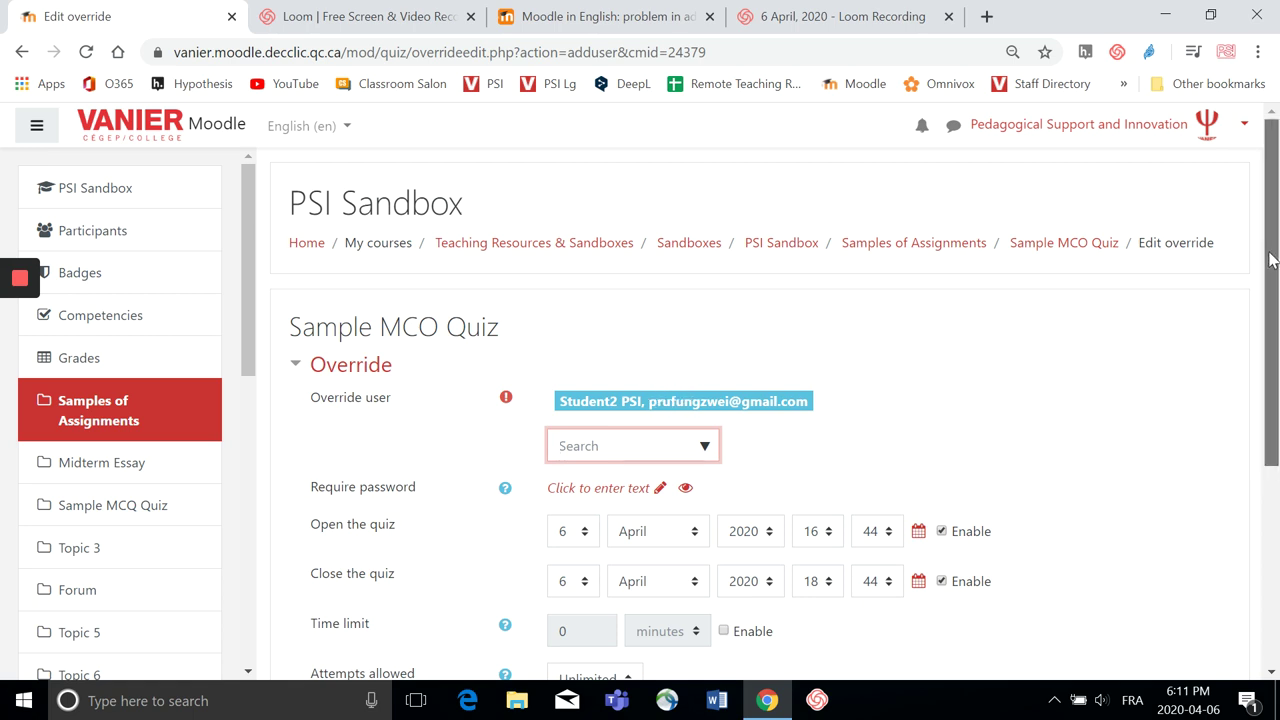
# Step: Clear the auto-filled value from the Require password field and enter the quiz password for this override
pyautogui.moveTo(1266, 251); pyautogui.dragTo(1260, 374)
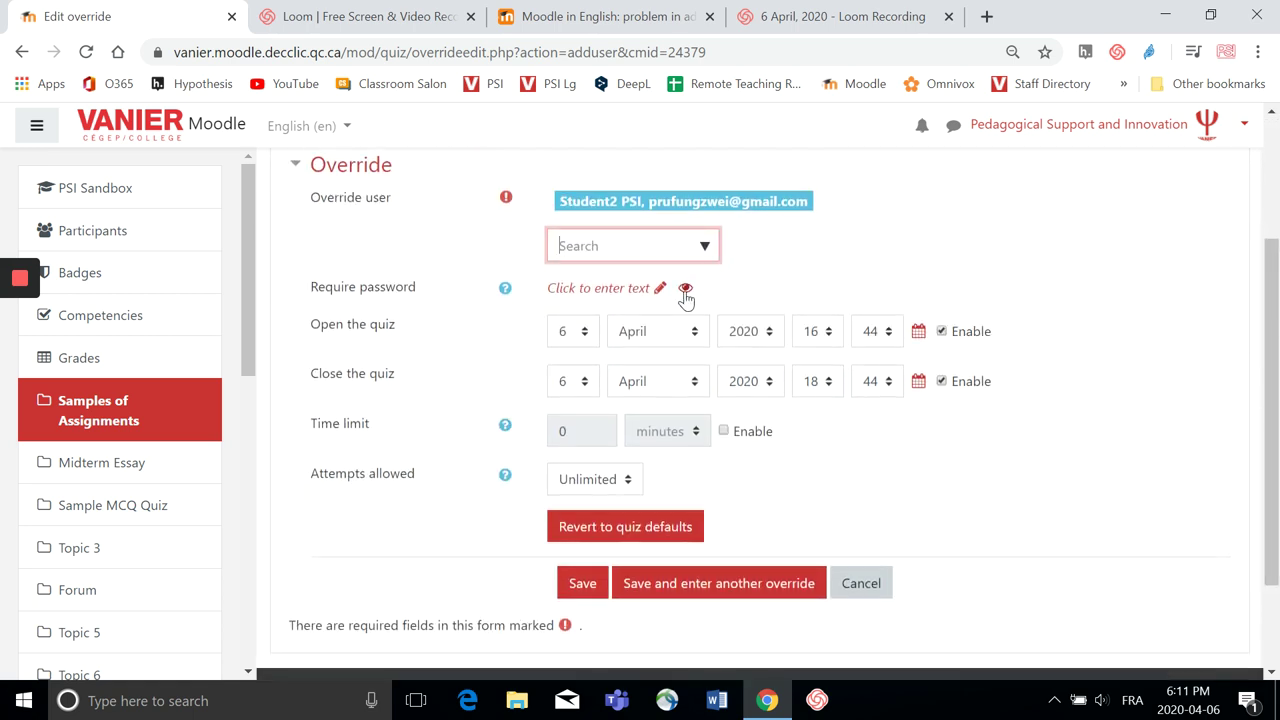
pyautogui.click(597, 290)
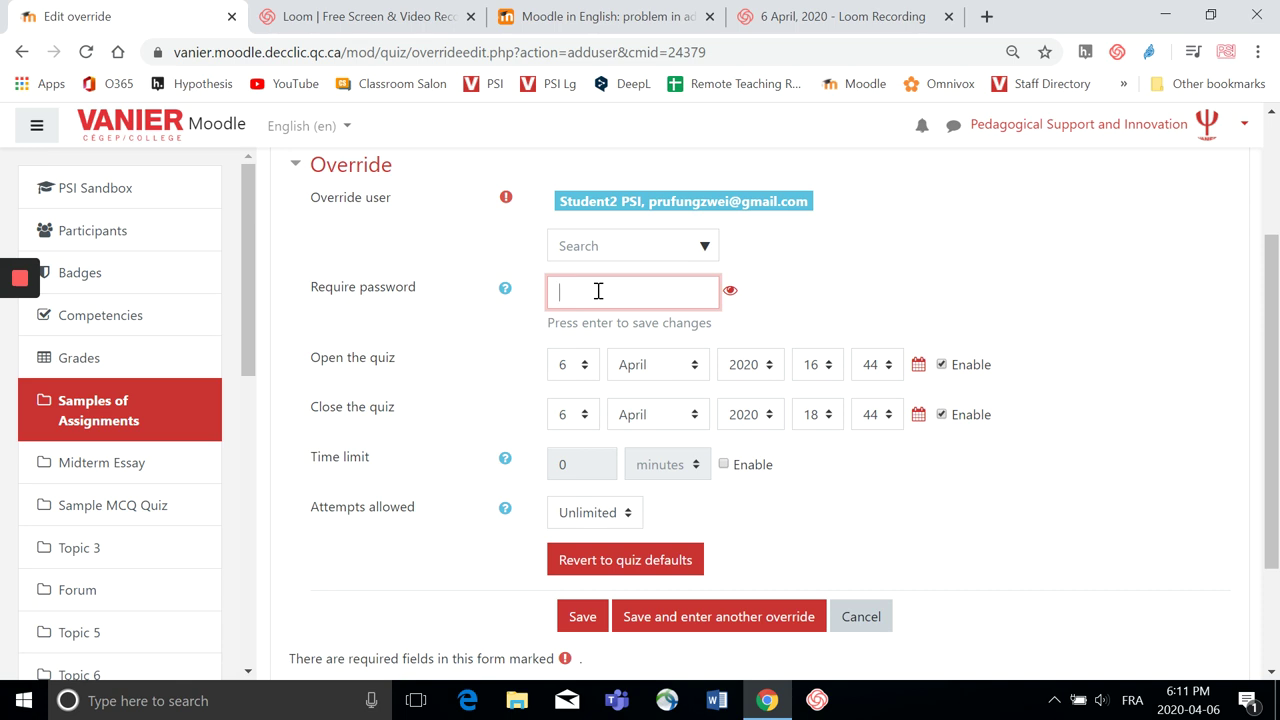
pyautogui.write('••••••••••••')
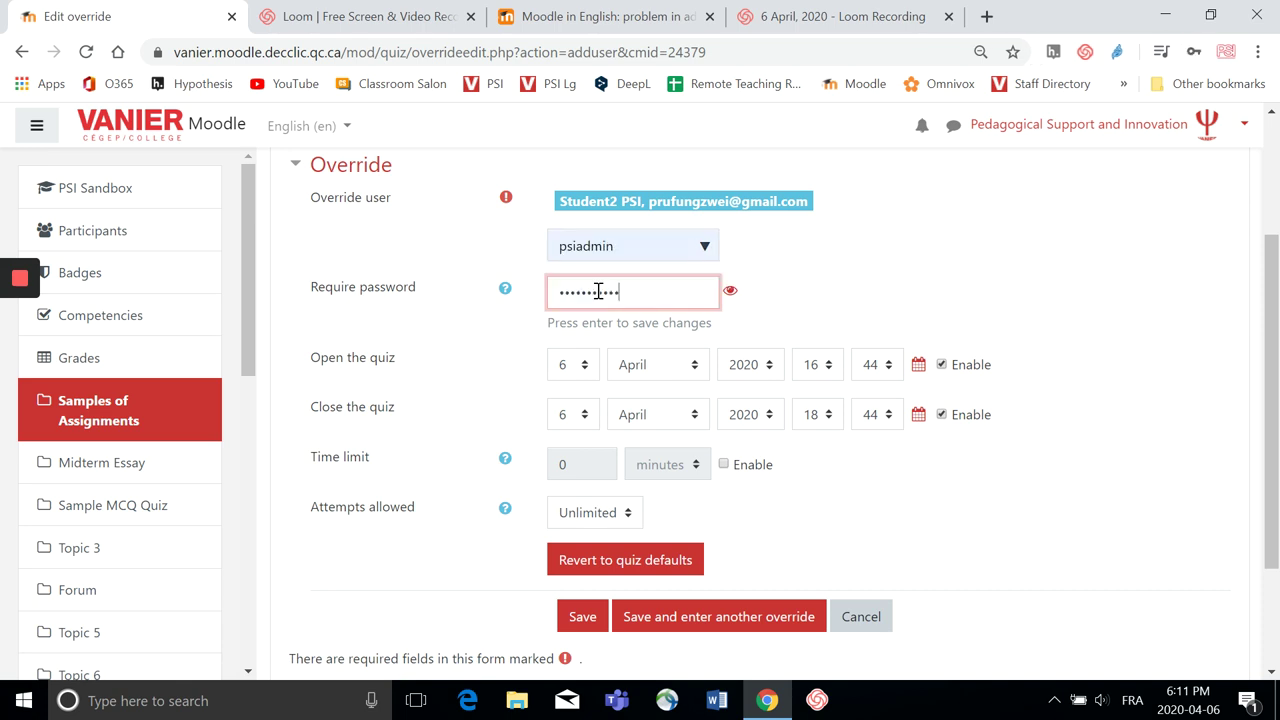
pyautogui.write('••')
pyautogui.press('BackSpace')
pyautogui.press('BackSpace')
pyautogui.press('BackSpace')
pyautogui.press('BackSpace')
pyautogui.press('BackSpace')
pyautogui.press('BackSpace')
pyautogui.press('BackSpace')
pyautogui.press('BackSpace')
pyautogui.press('BackSpace')
pyautogui.press('BackSpace')
pyautogui.press('BackSpace')
pyautogui.press('BackSpace')
pyautogui.press('BackSpace')
pyautogui.press('BackSpace')
pyautogui.write('•••••••••••')
pyautogui.press('Return')
# Step: Reveal the override's quiz password to check it and hide it again
pyautogui.click(646, 288)
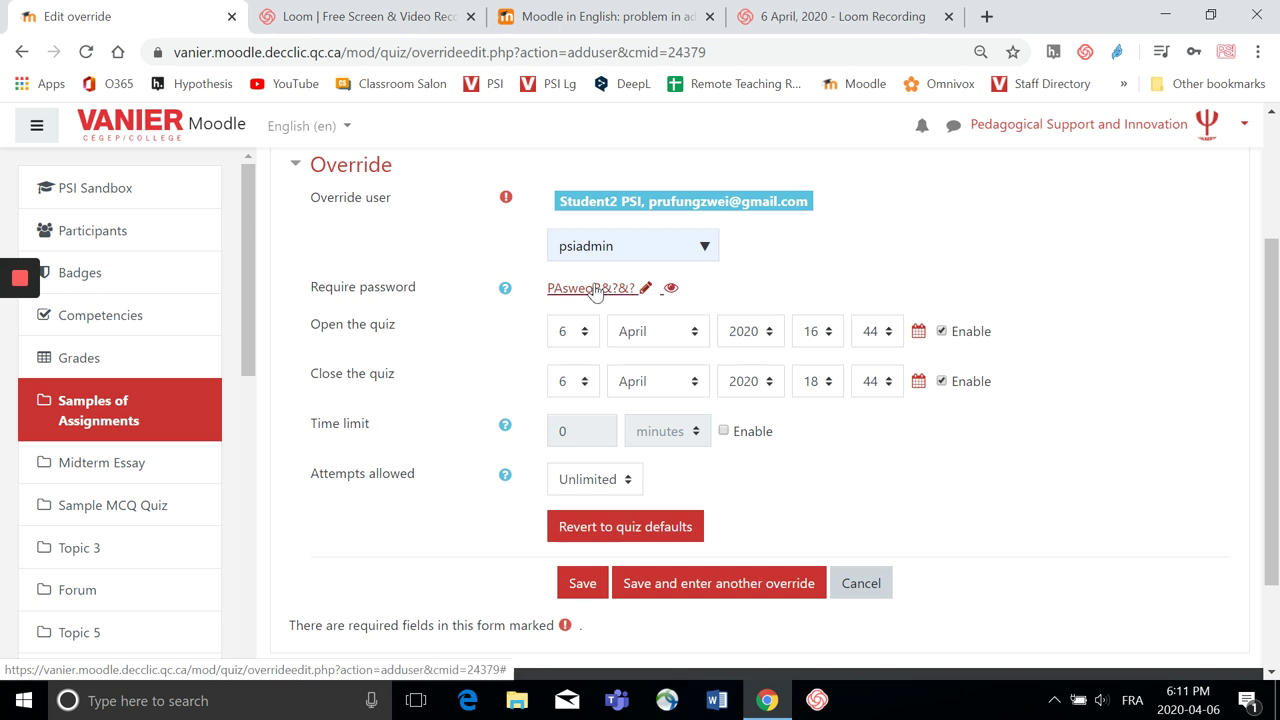
pyautogui.click(646, 288)
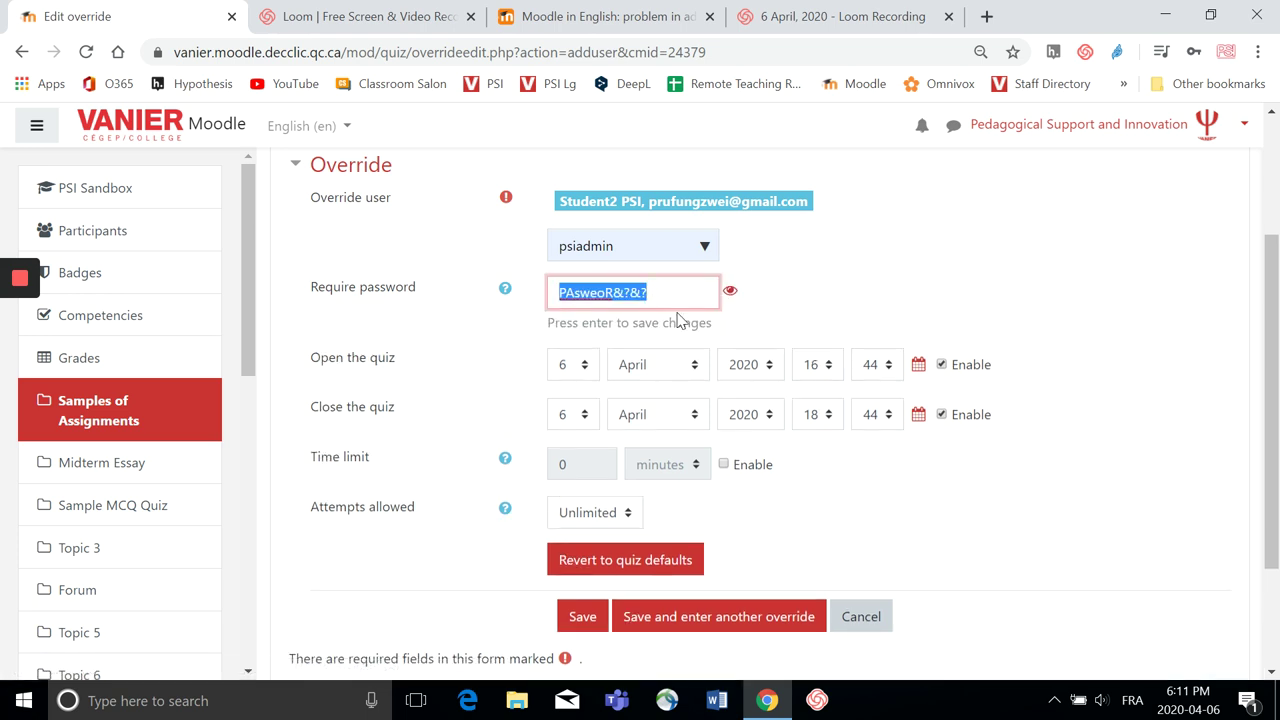
pyautogui.press('Return')
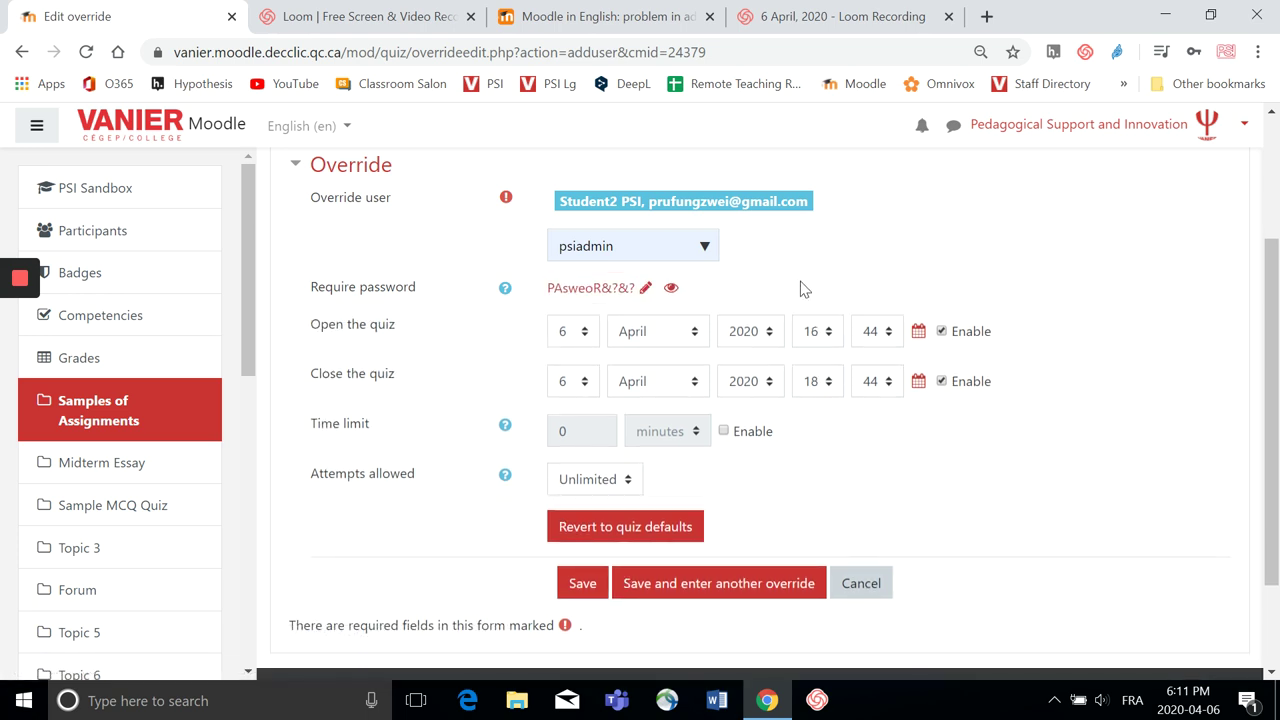
pyautogui.click(671, 288)
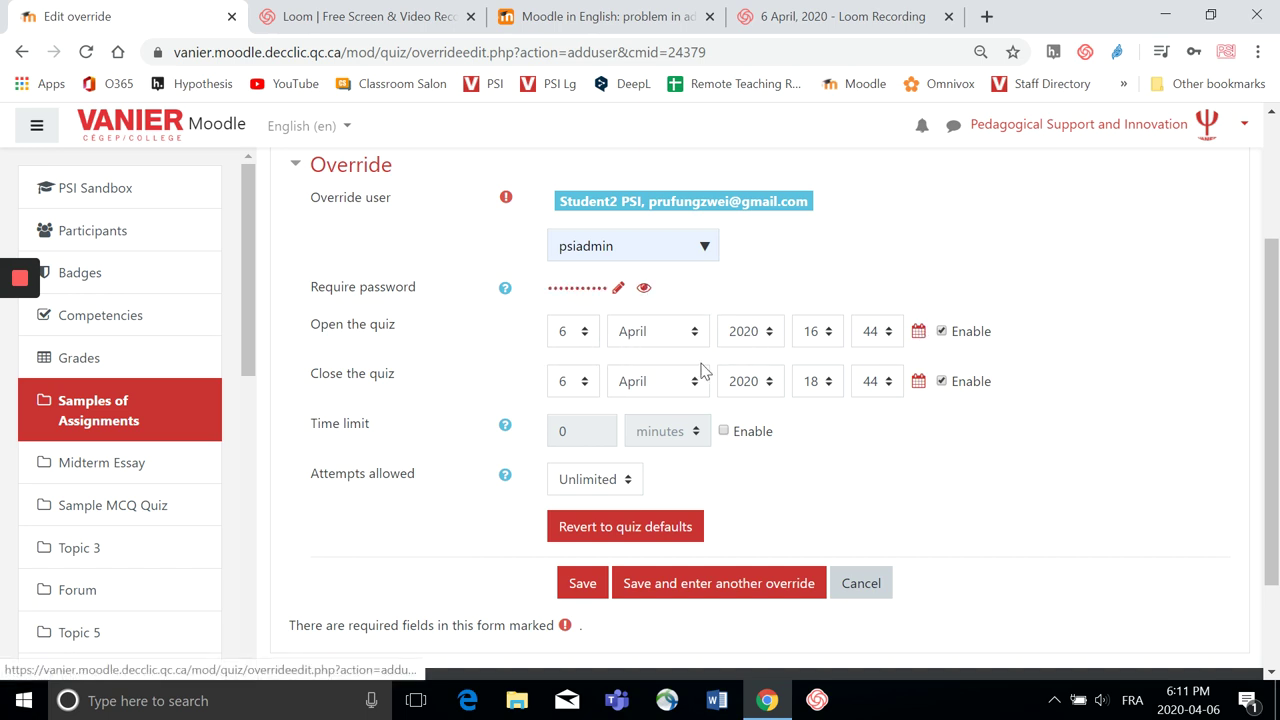
pyautogui.click(942, 331)
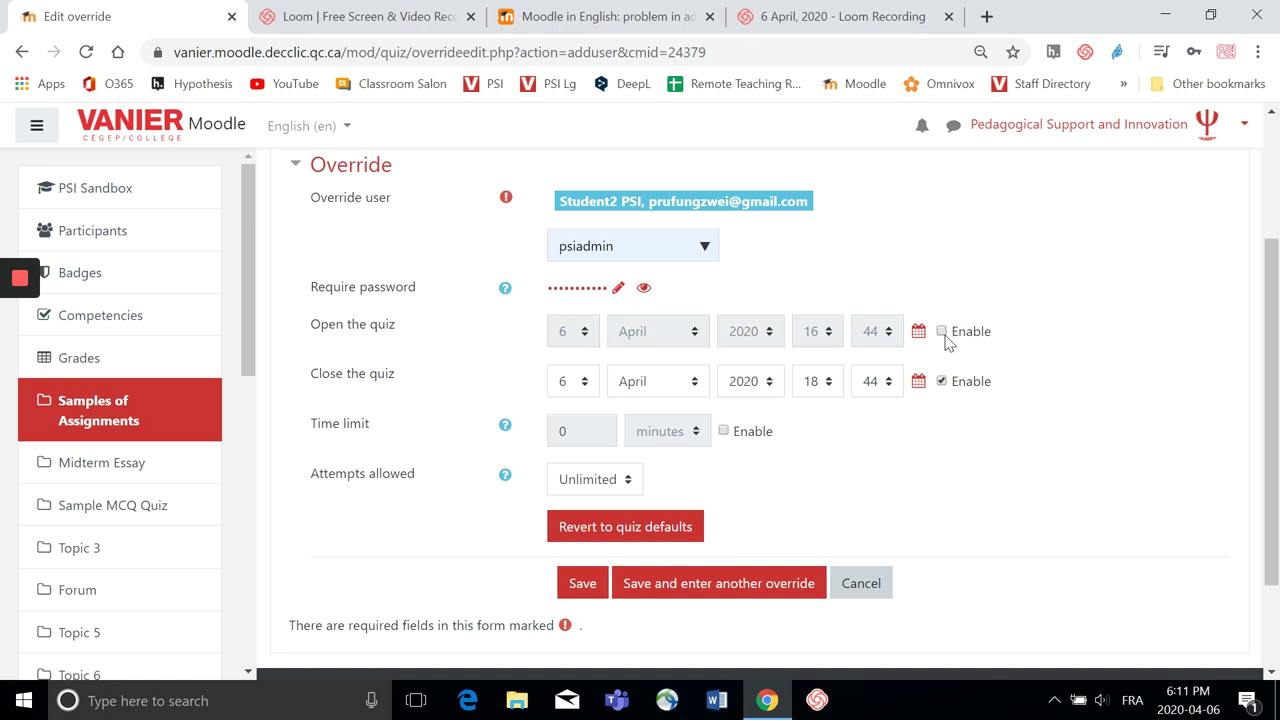
pyautogui.click(948, 342)
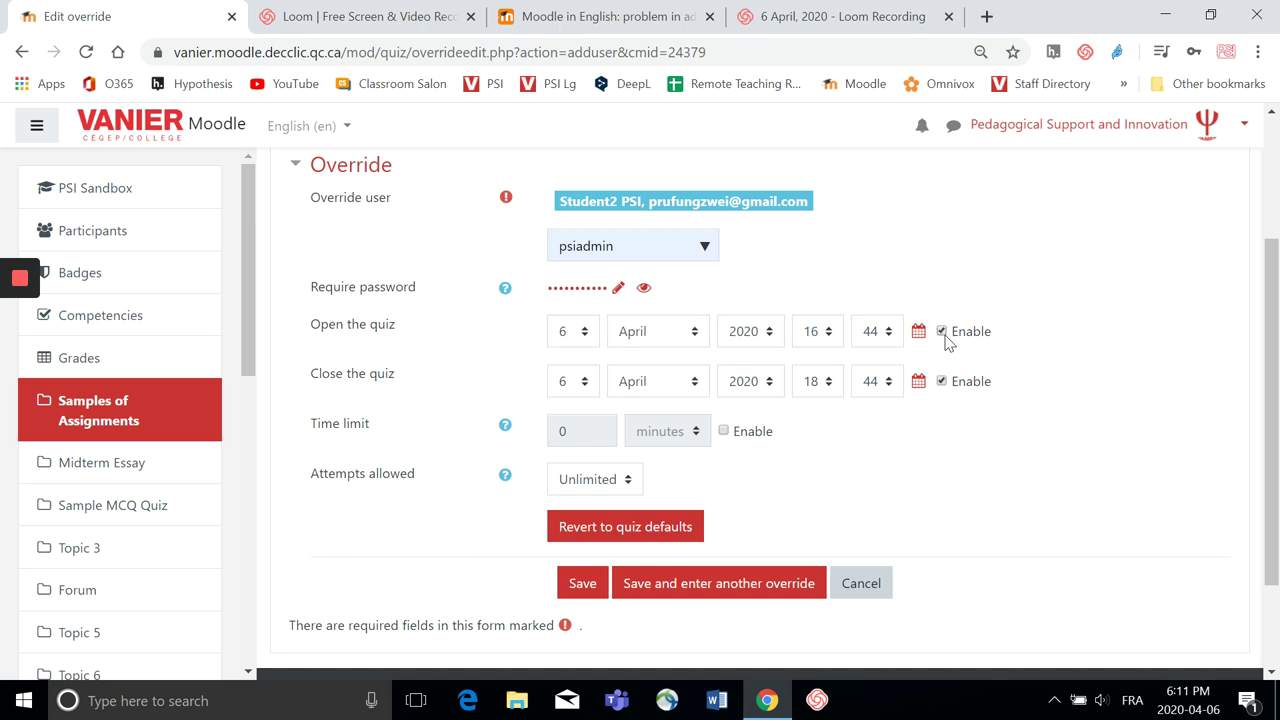
pyautogui.click(826, 384)
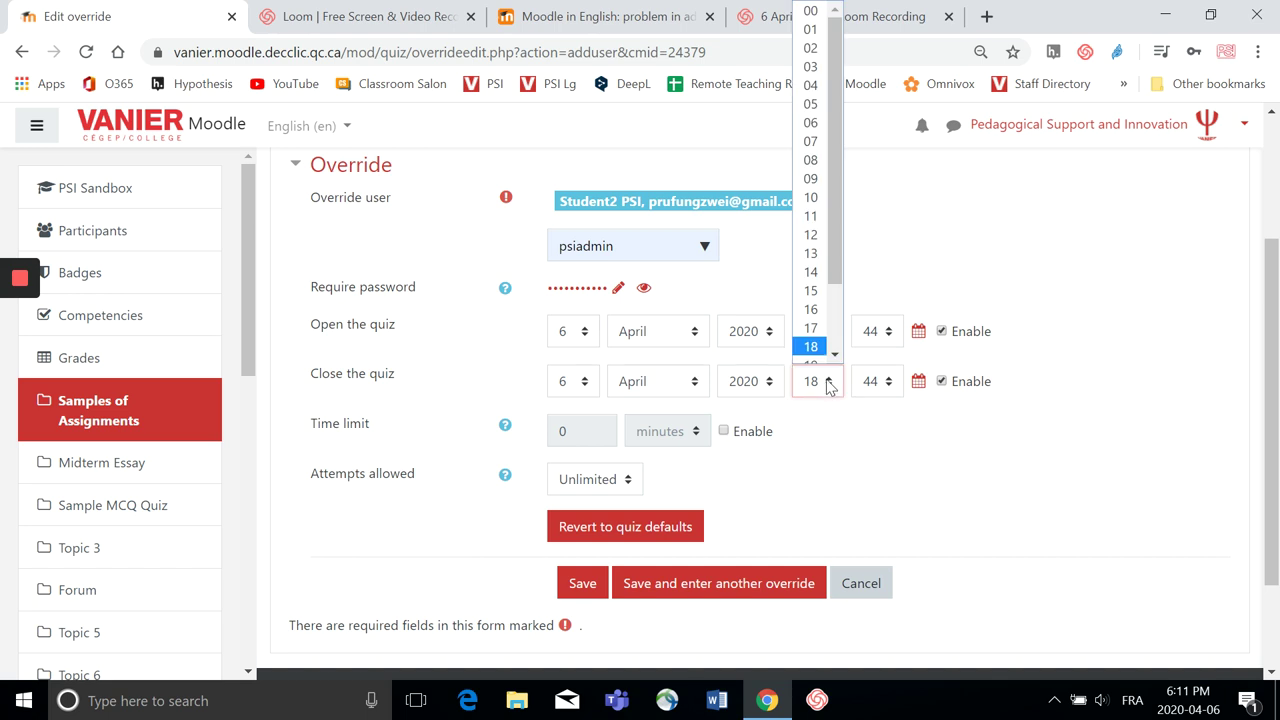
pyautogui.click(820, 309)
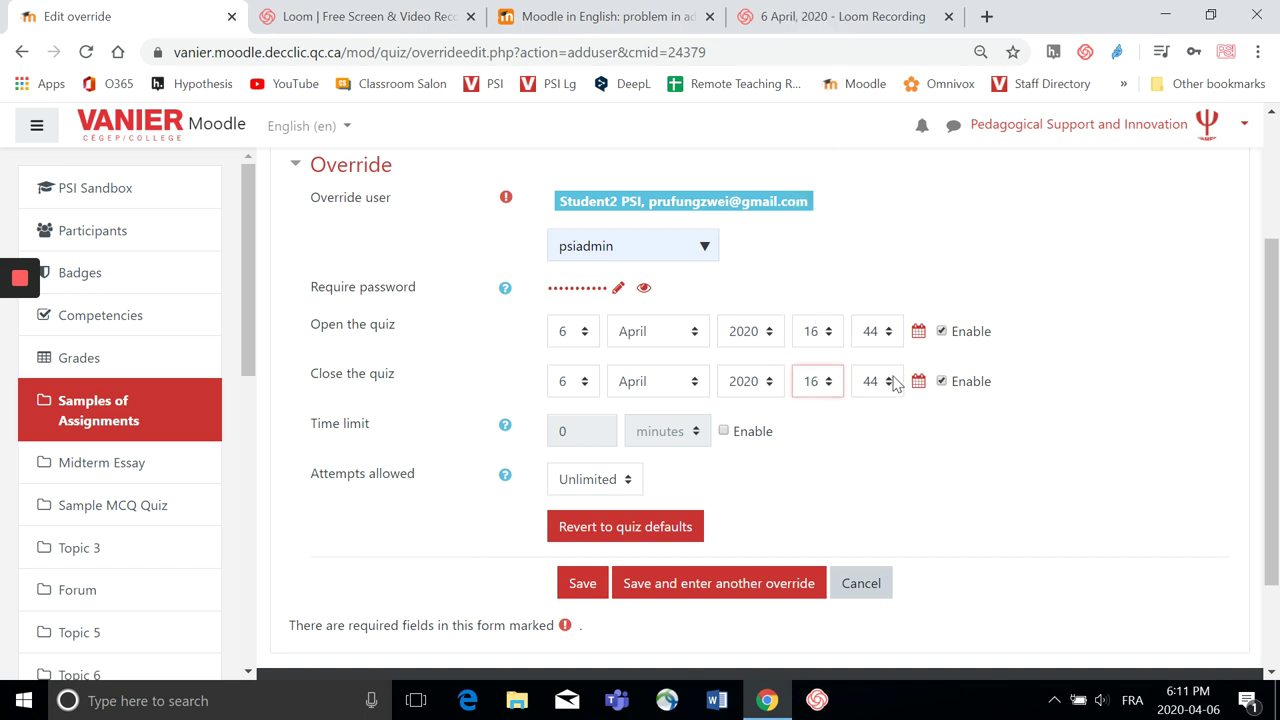
pyautogui.click(893, 384)
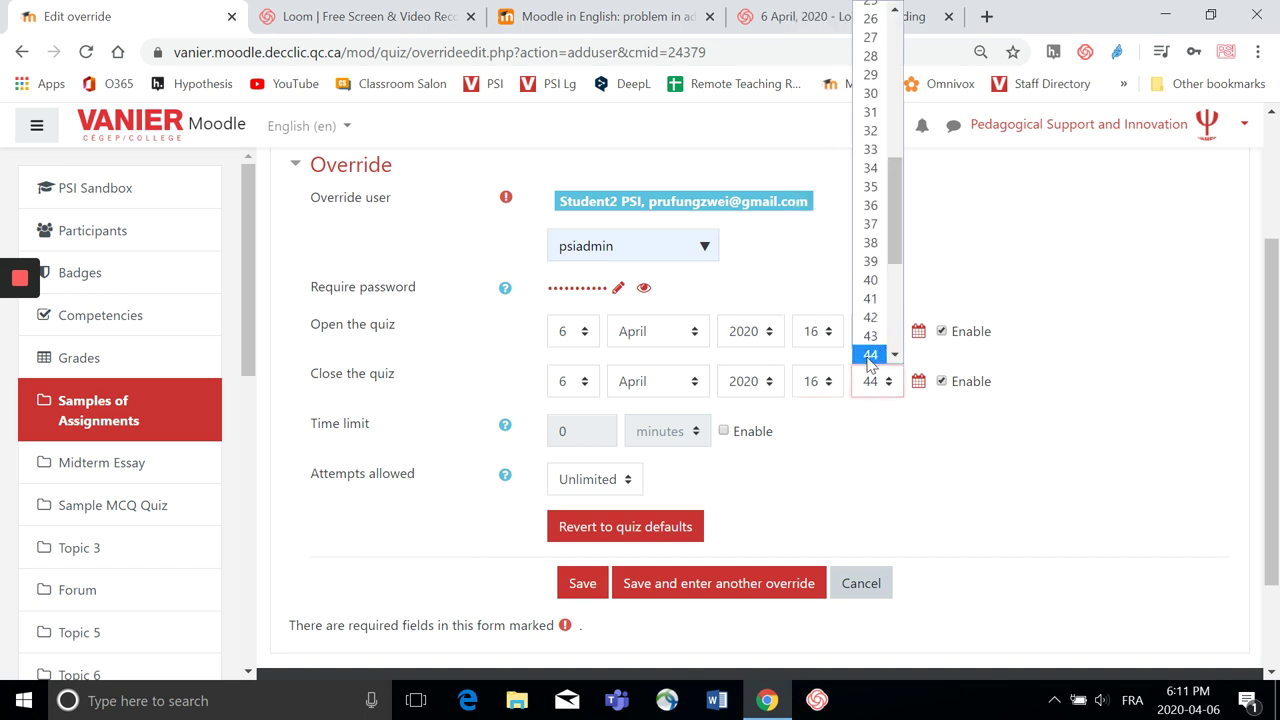
pyautogui.click(869, 357)
pyautogui.click(828, 386)
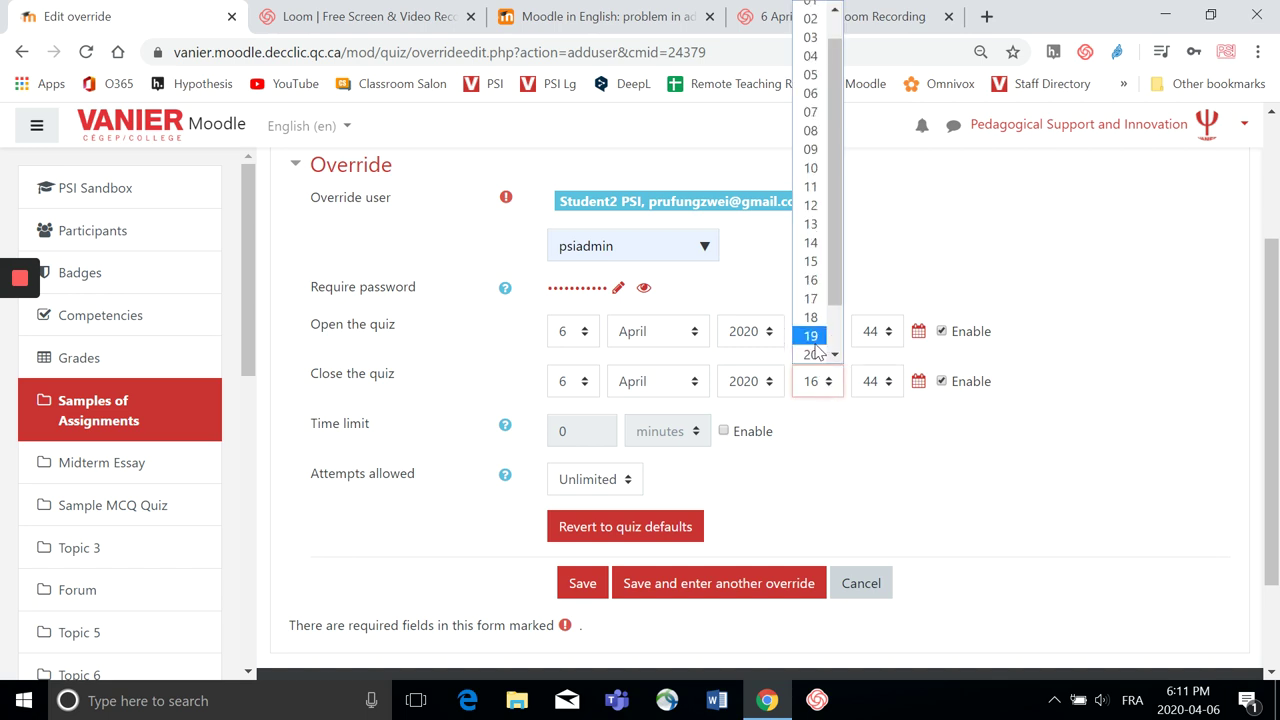
pyautogui.click(812, 318)
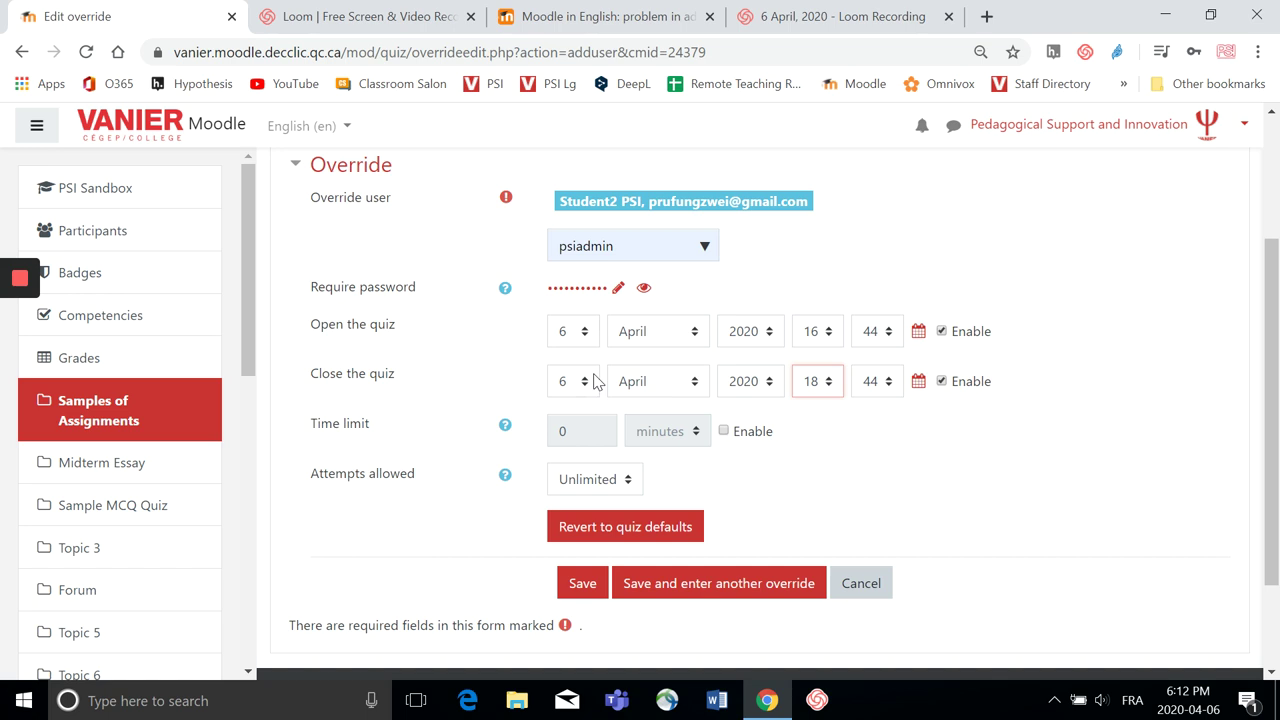
pyautogui.click(724, 431)
pyautogui.click(724, 431)
pyautogui.click(626, 490)
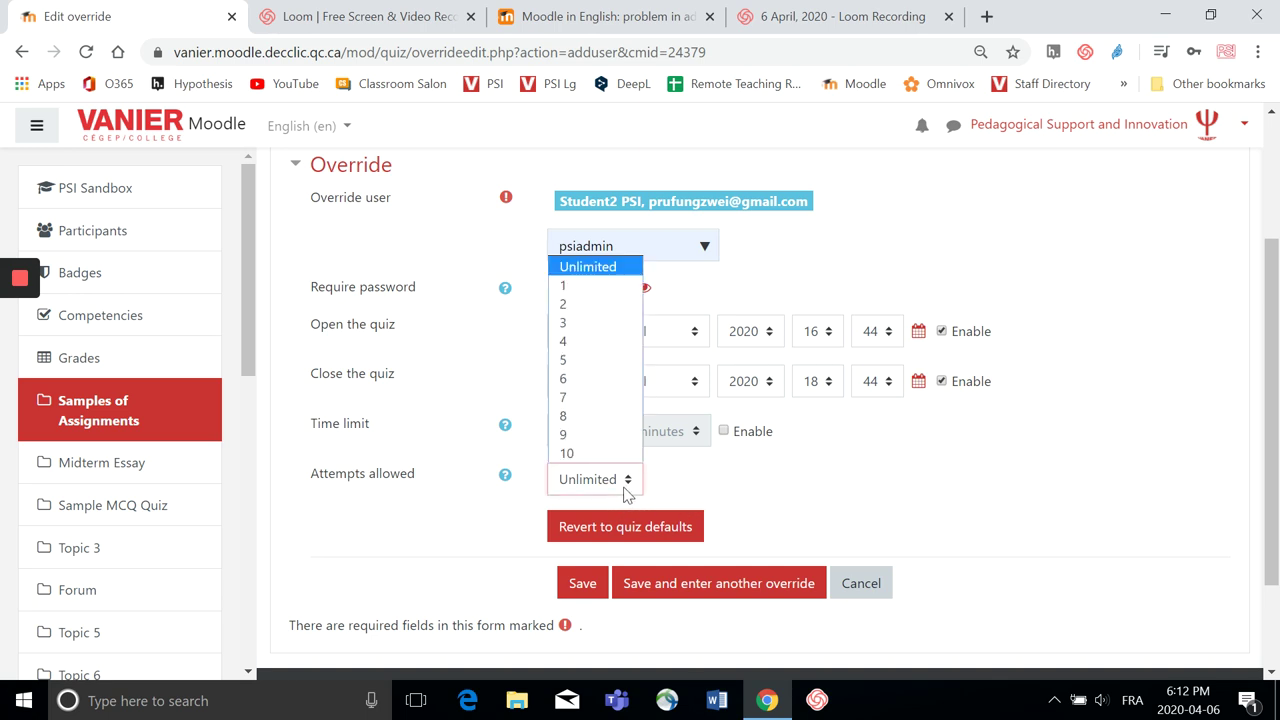
pyautogui.click(626, 490)
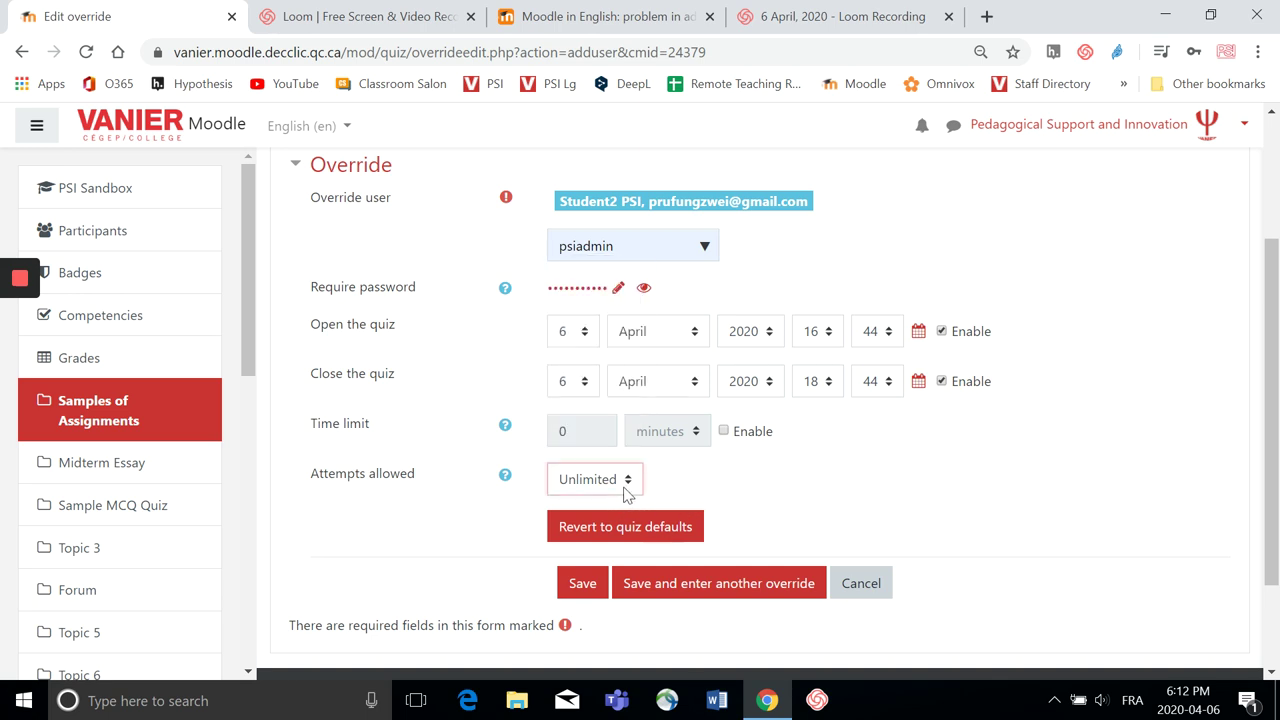
# Step: Save the student's override and the follow-on override form, declining the browser's offer to update the saved password
pyautogui.click(673, 590)
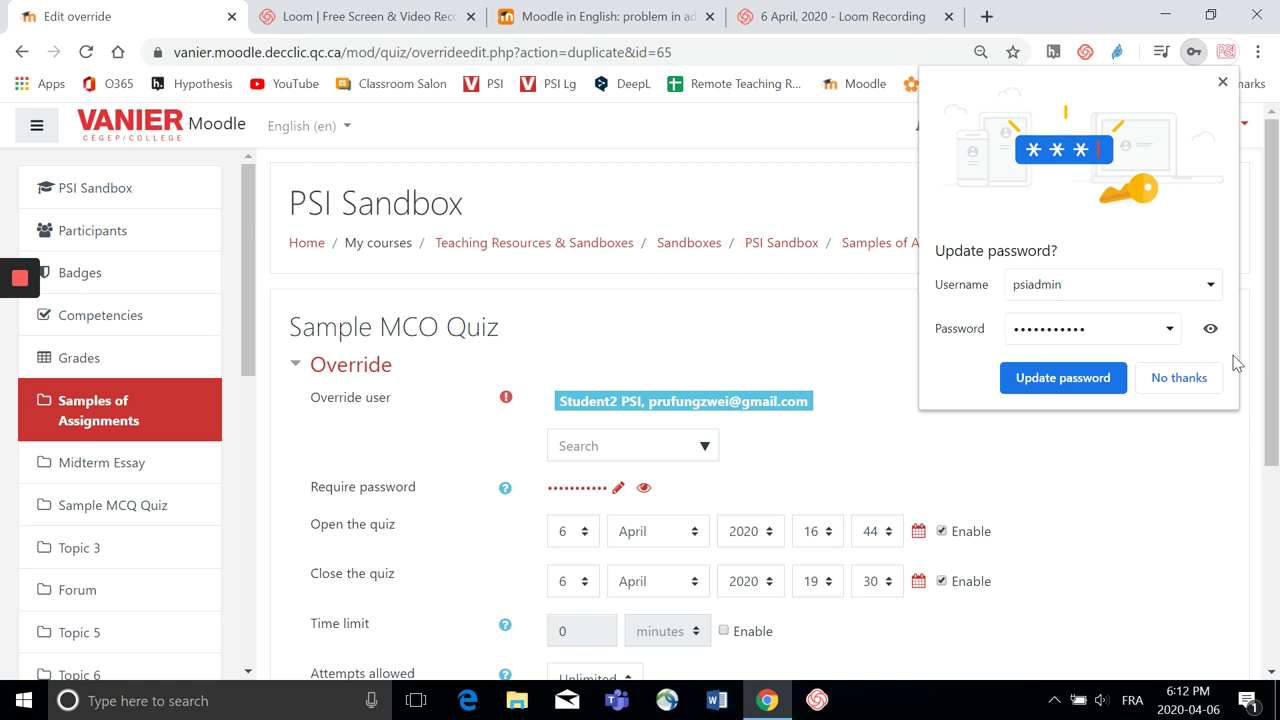
pyautogui.click(1157, 379)
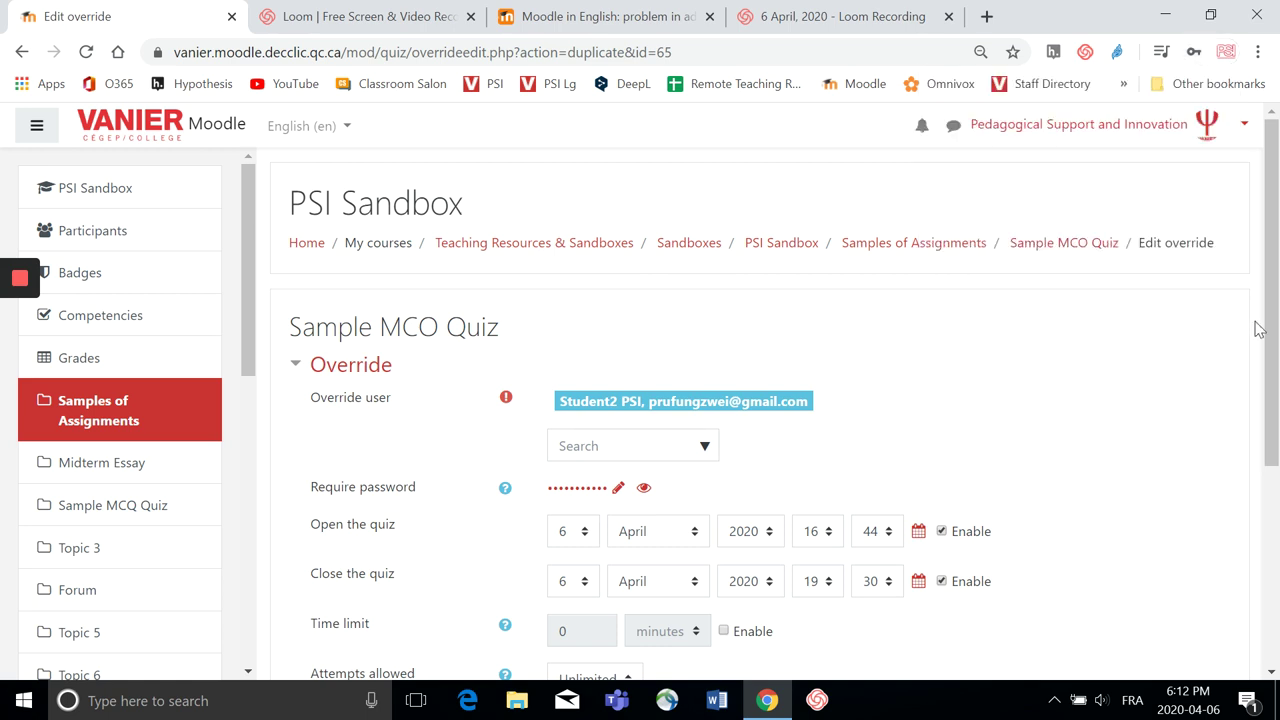
pyautogui.moveTo(1268, 330); pyautogui.dragTo(1272, 490)
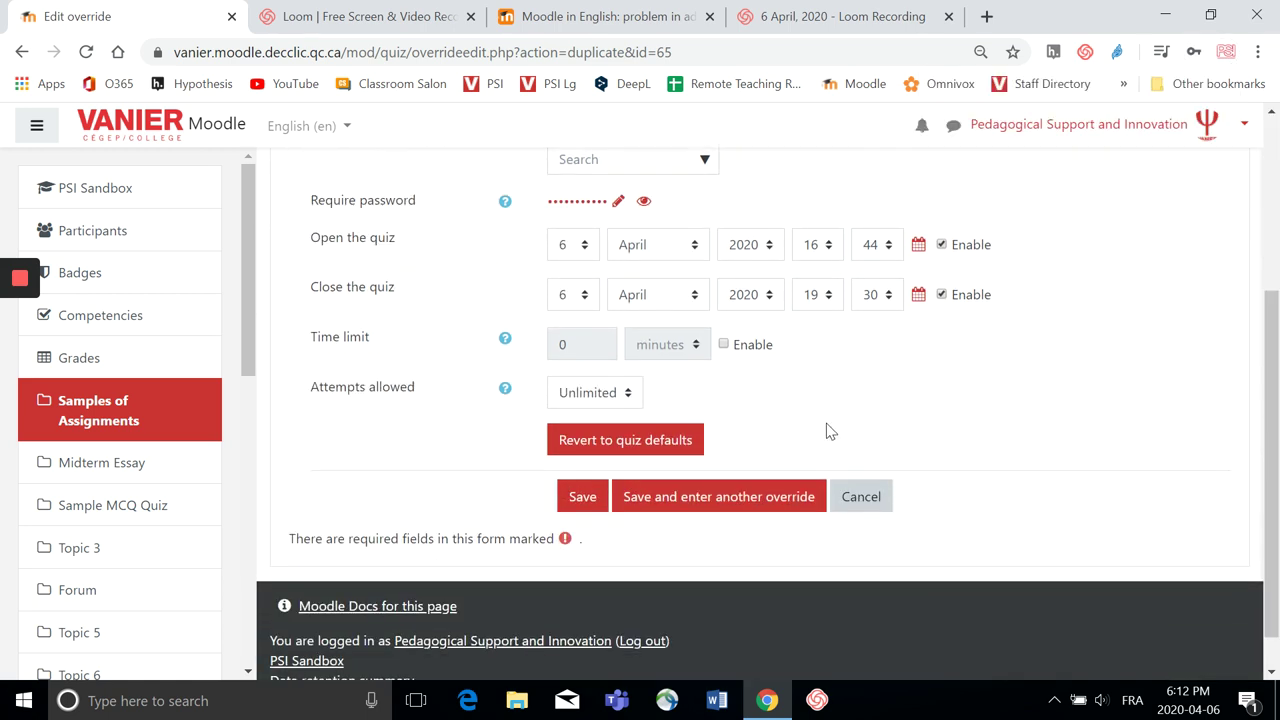
pyautogui.click(580, 505)
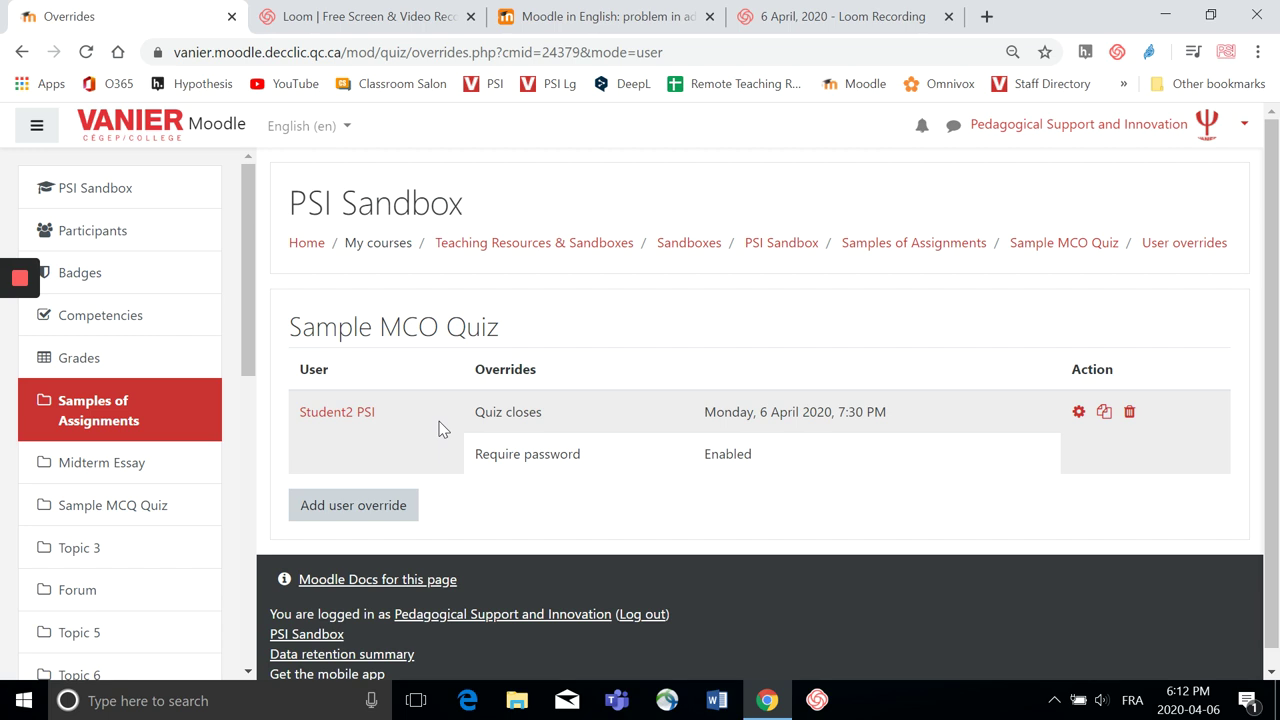
# Step: Start another user override and choose the second account in the user list as the override user
pyautogui.click(351, 504)
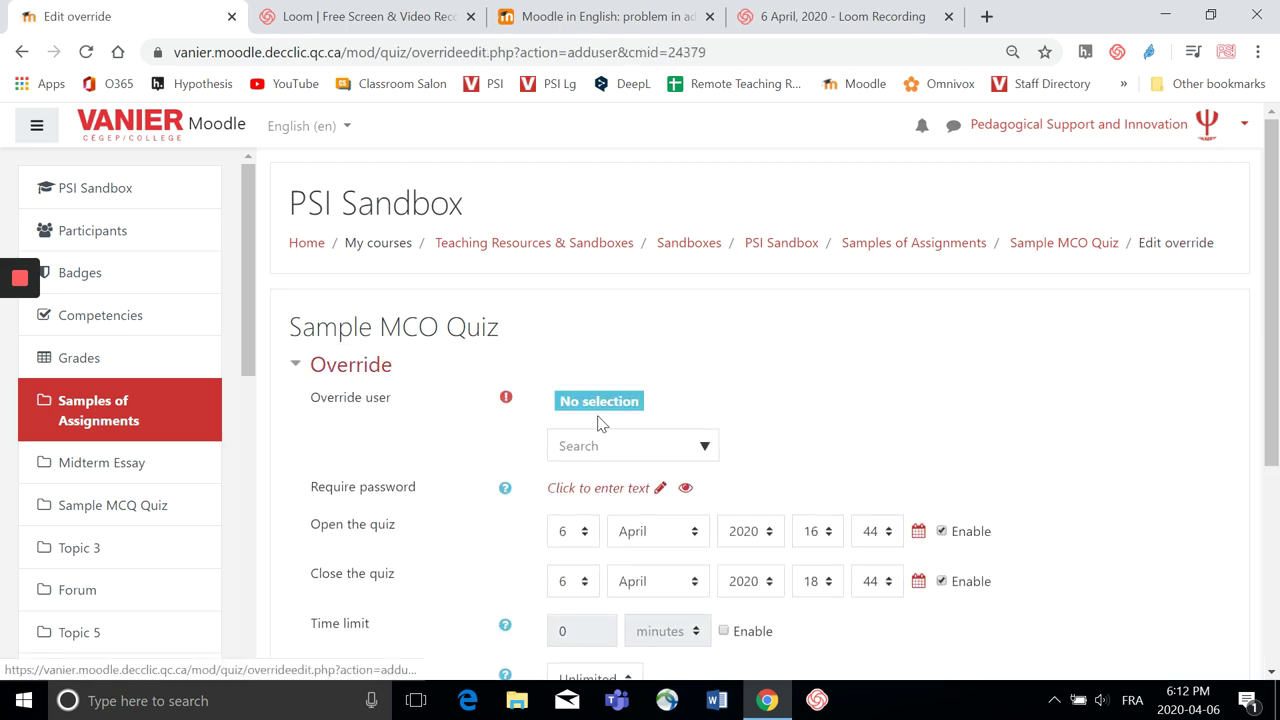
pyautogui.click(594, 445)
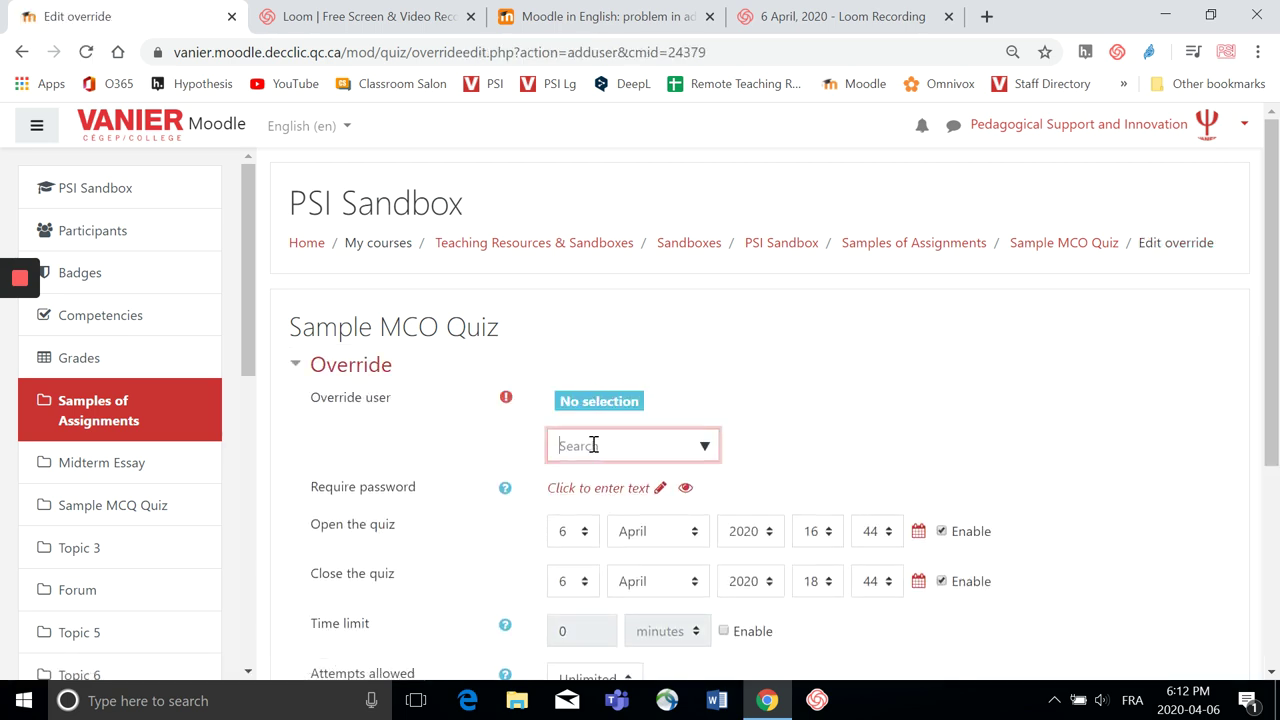
pyautogui.click(705, 448)
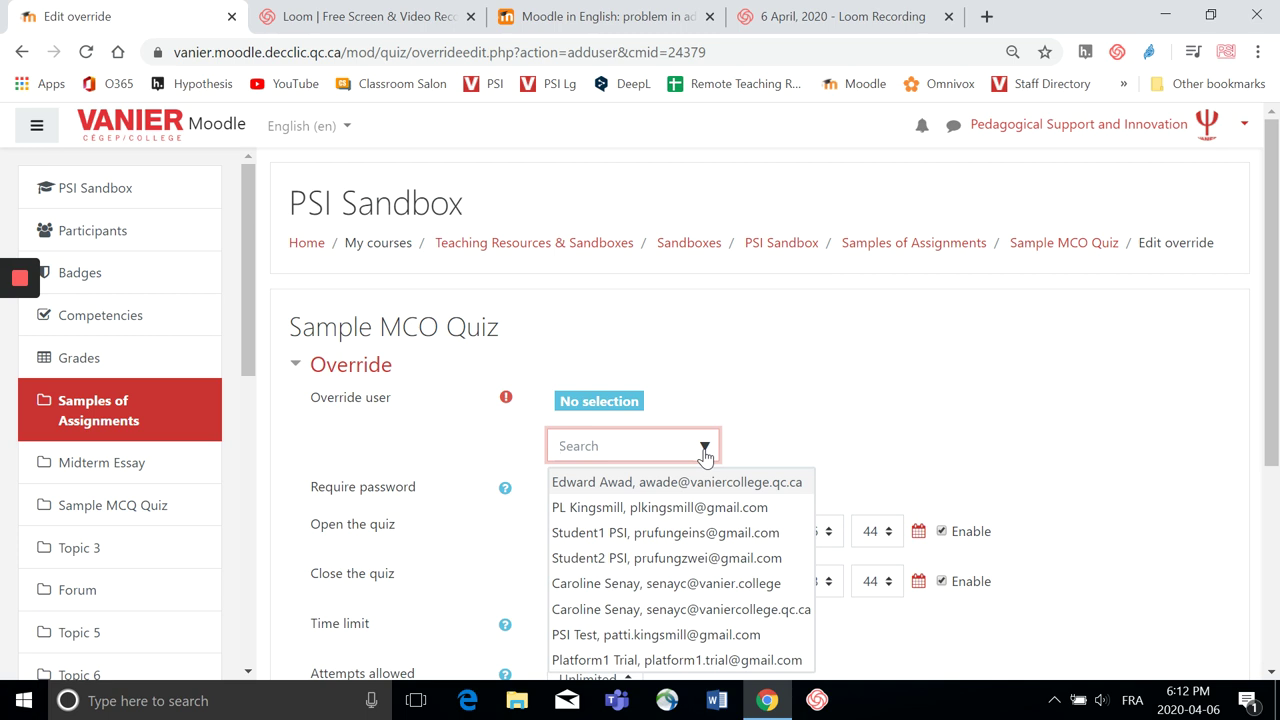
pyautogui.click(723, 391)
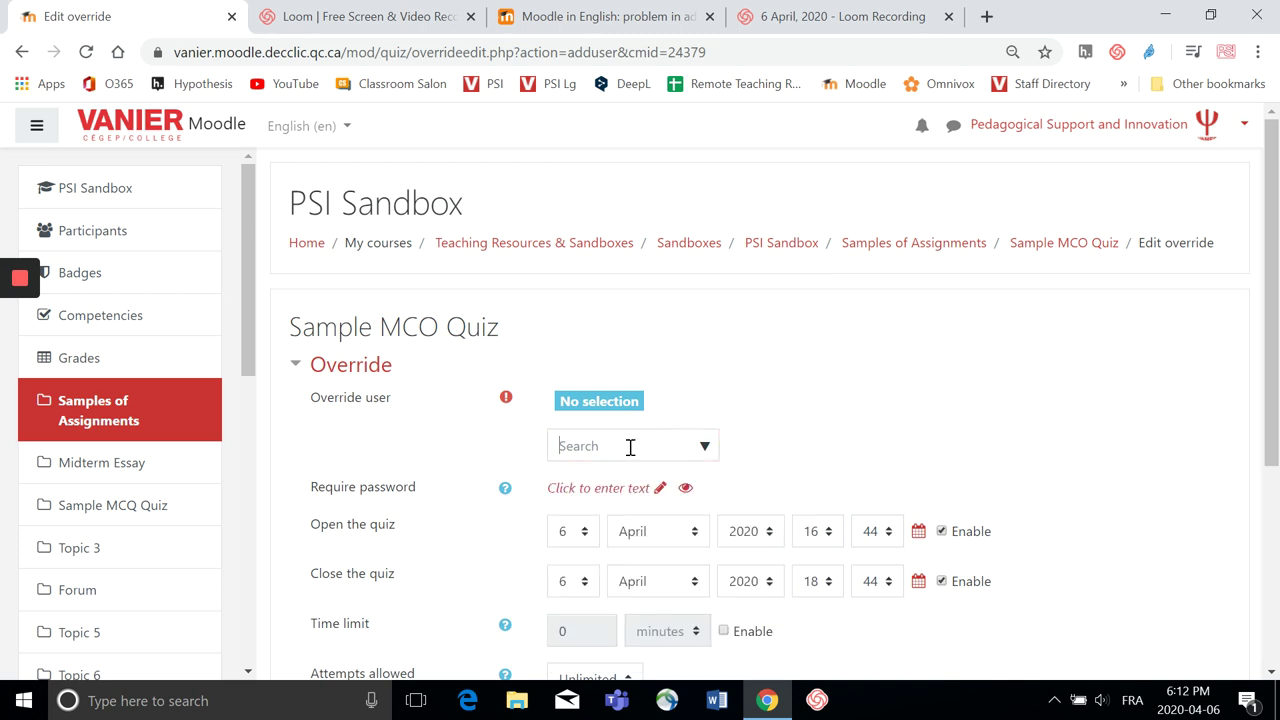
pyautogui.click(630, 447)
pyautogui.click(700, 450)
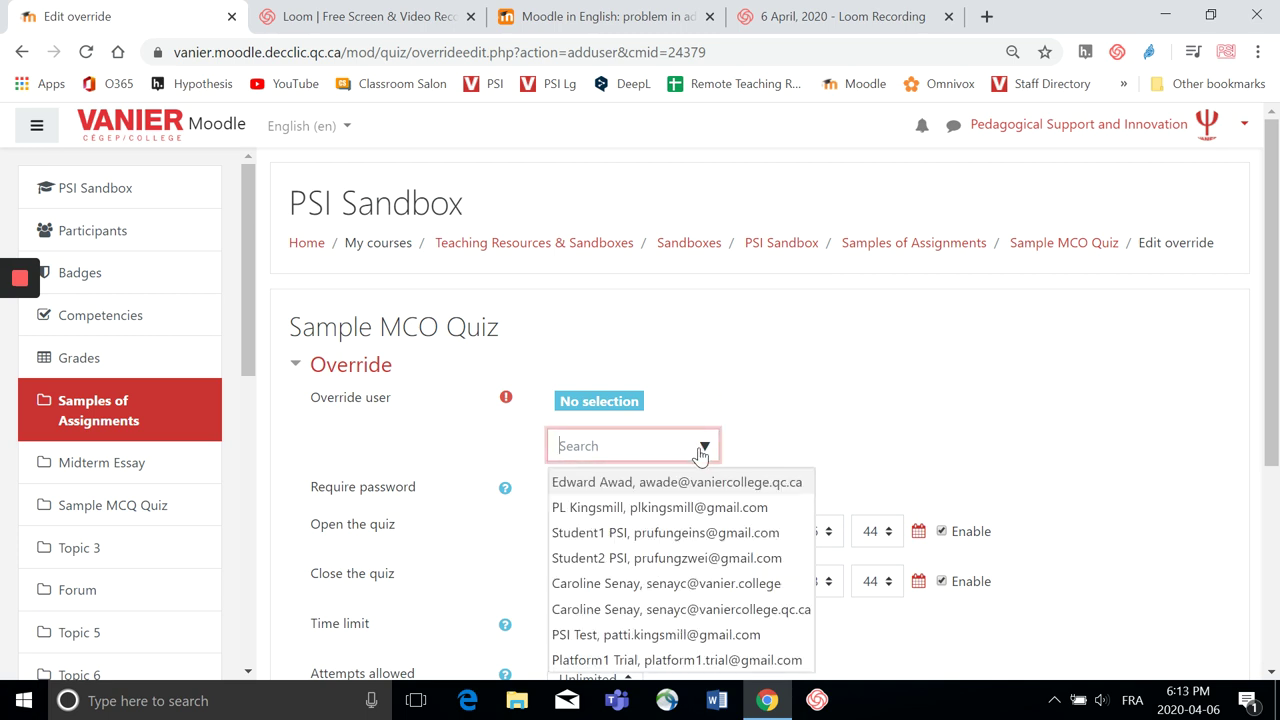
pyautogui.click(655, 510)
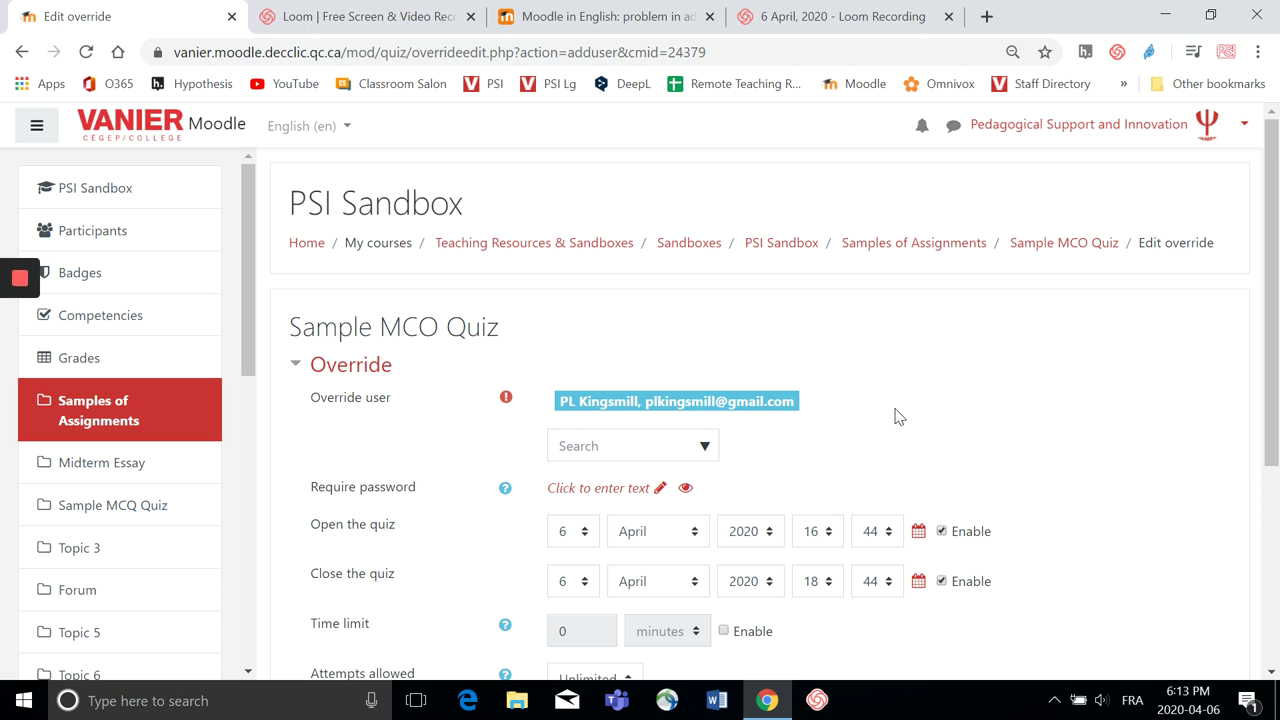
pyautogui.moveTo(1276, 350); pyautogui.dragTo(1270, 457)
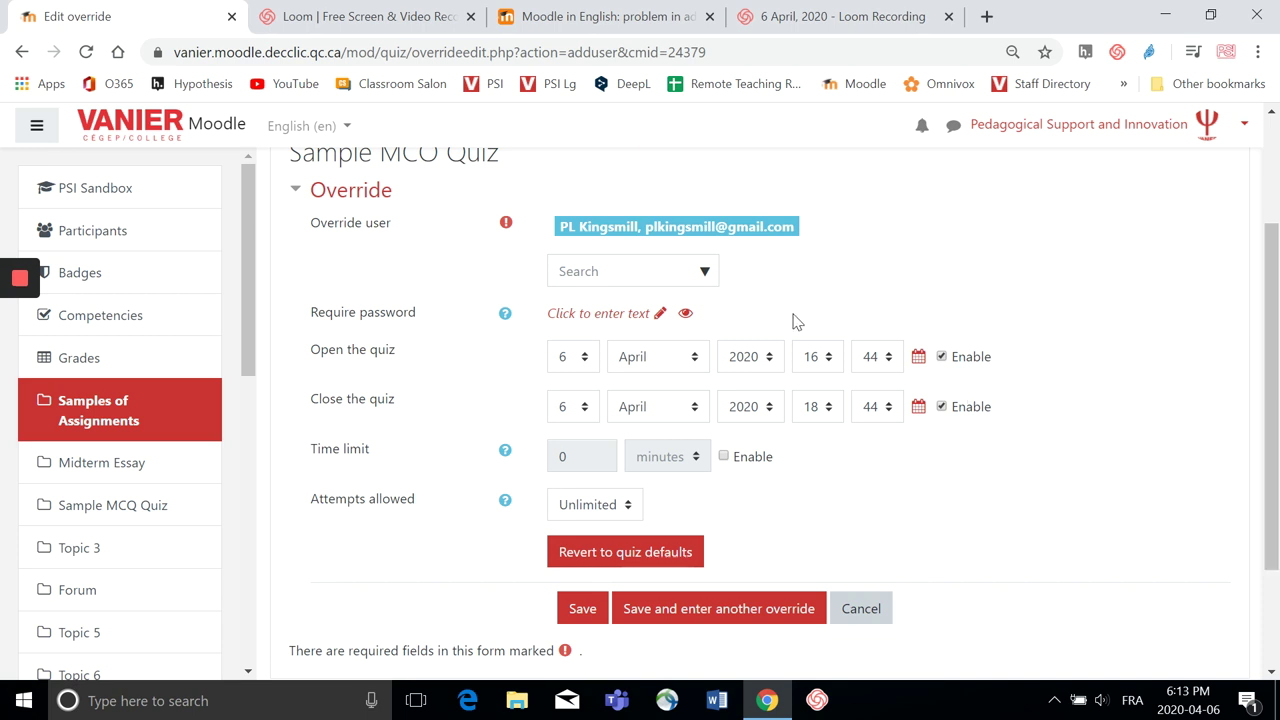
# Step: Try to save the user override with the quiz's default settings, and save it again with the quiz opening hour set to 17
pyautogui.click(583, 609)
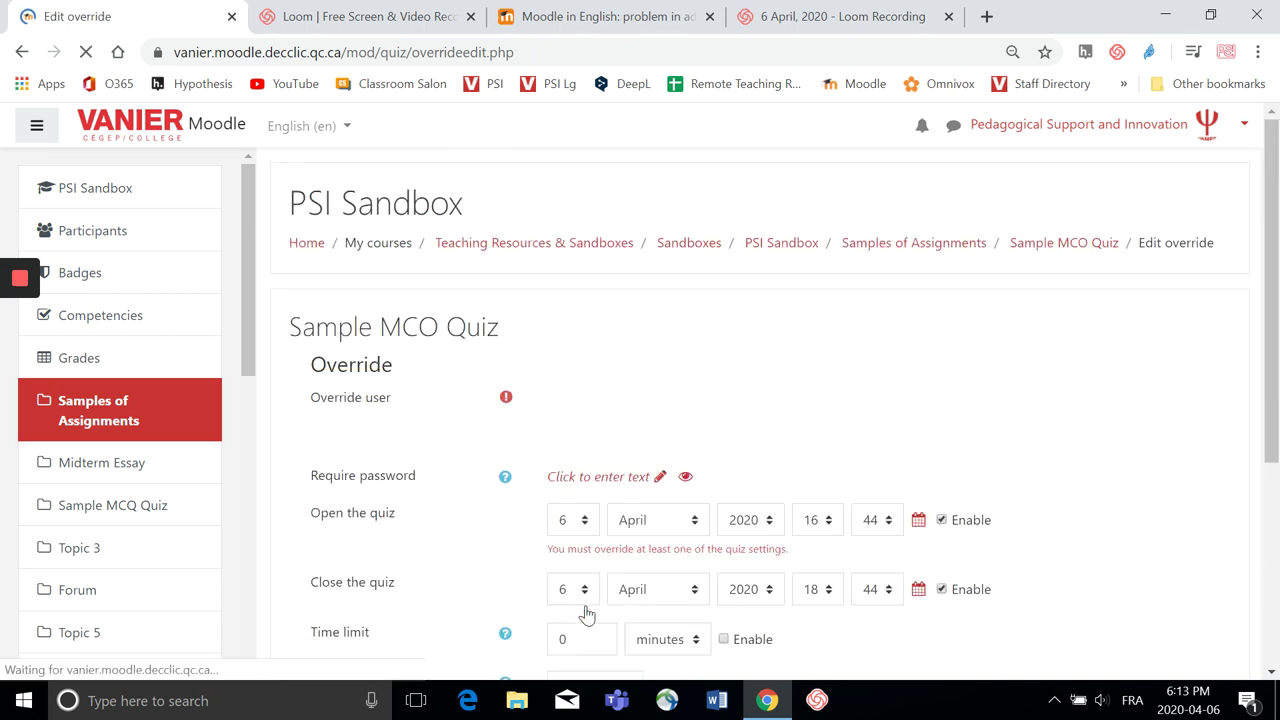
pyautogui.scroll(-3, 1275, 290)
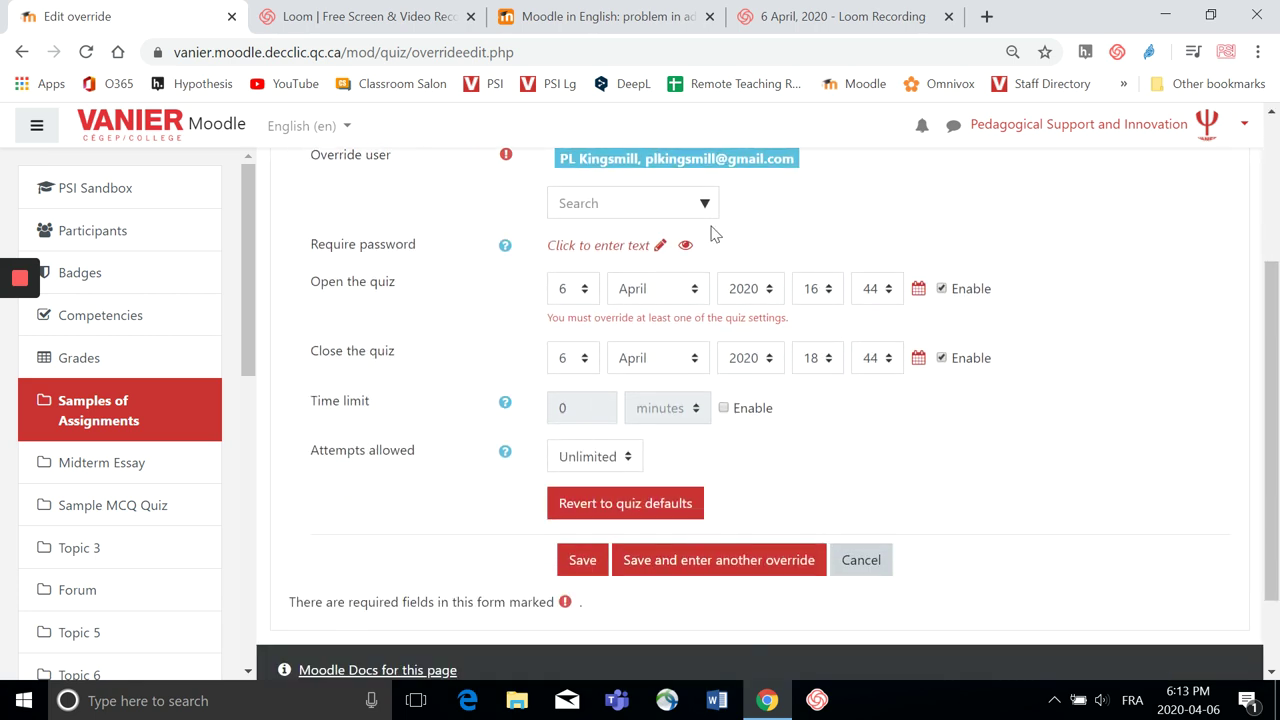
pyautogui.click(824, 293)
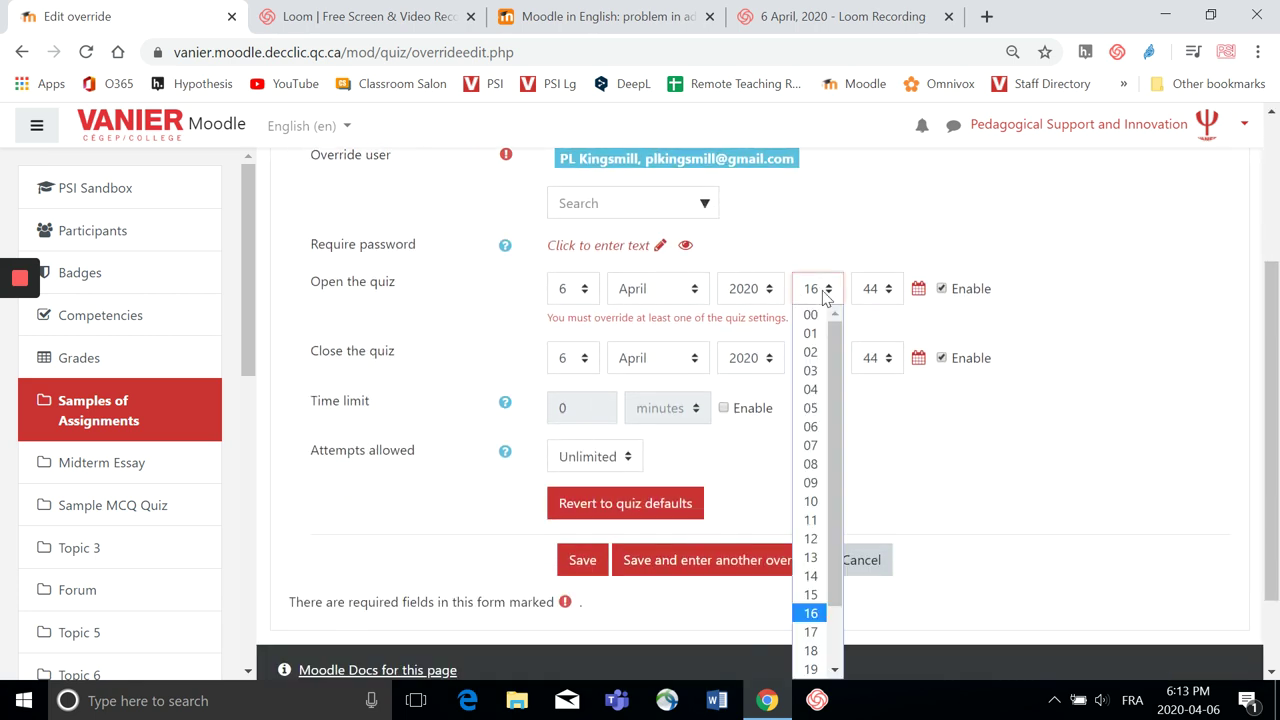
pyautogui.click(812, 634)
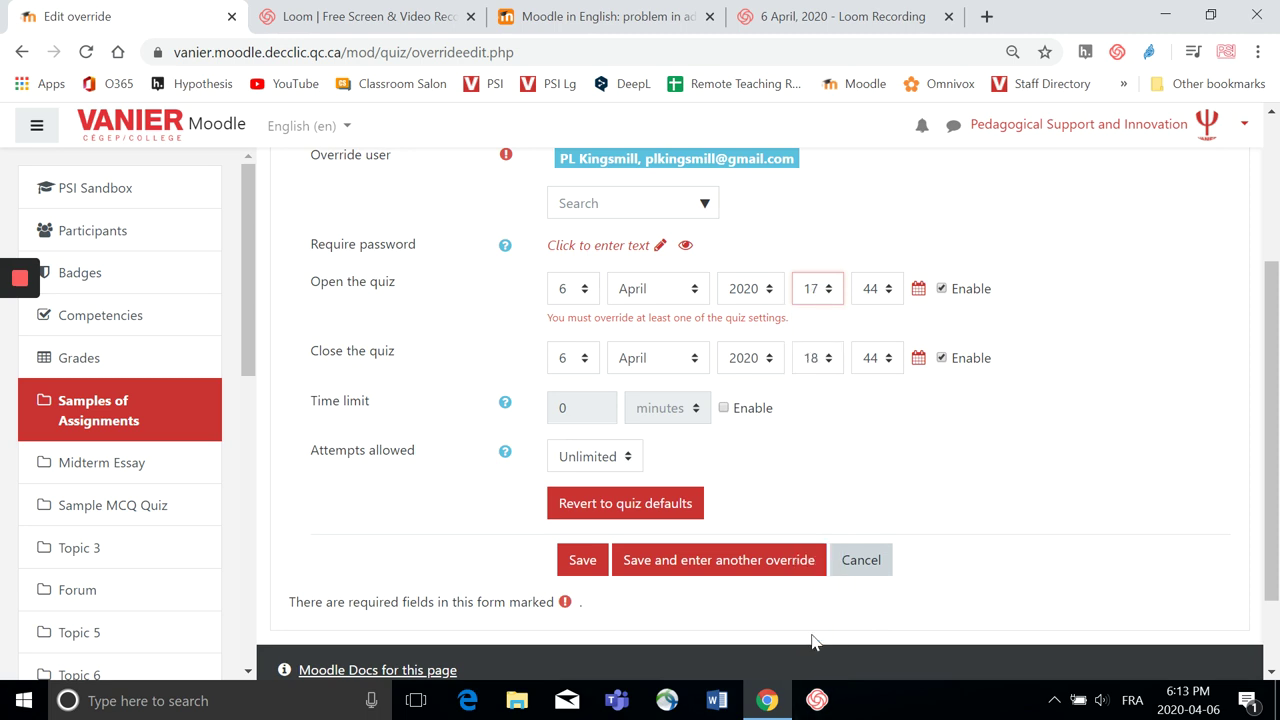
pyautogui.click(580, 562)
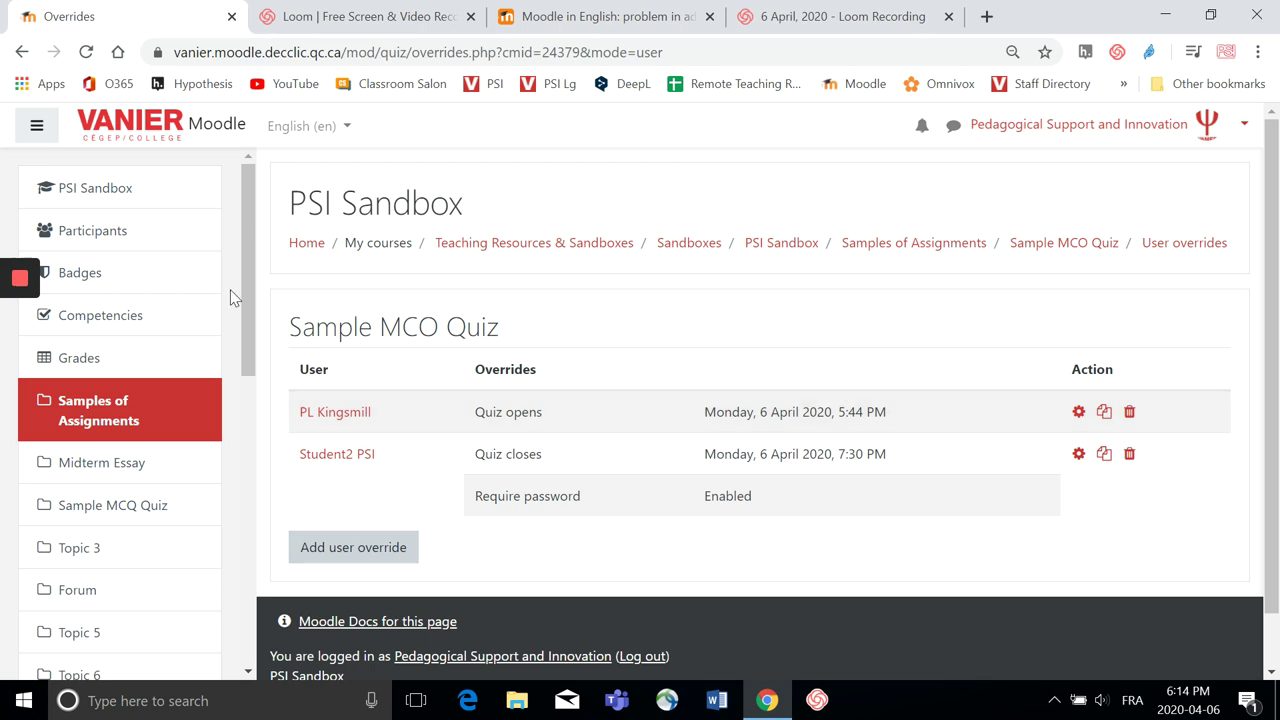
pyautogui.moveTo(14, 330)
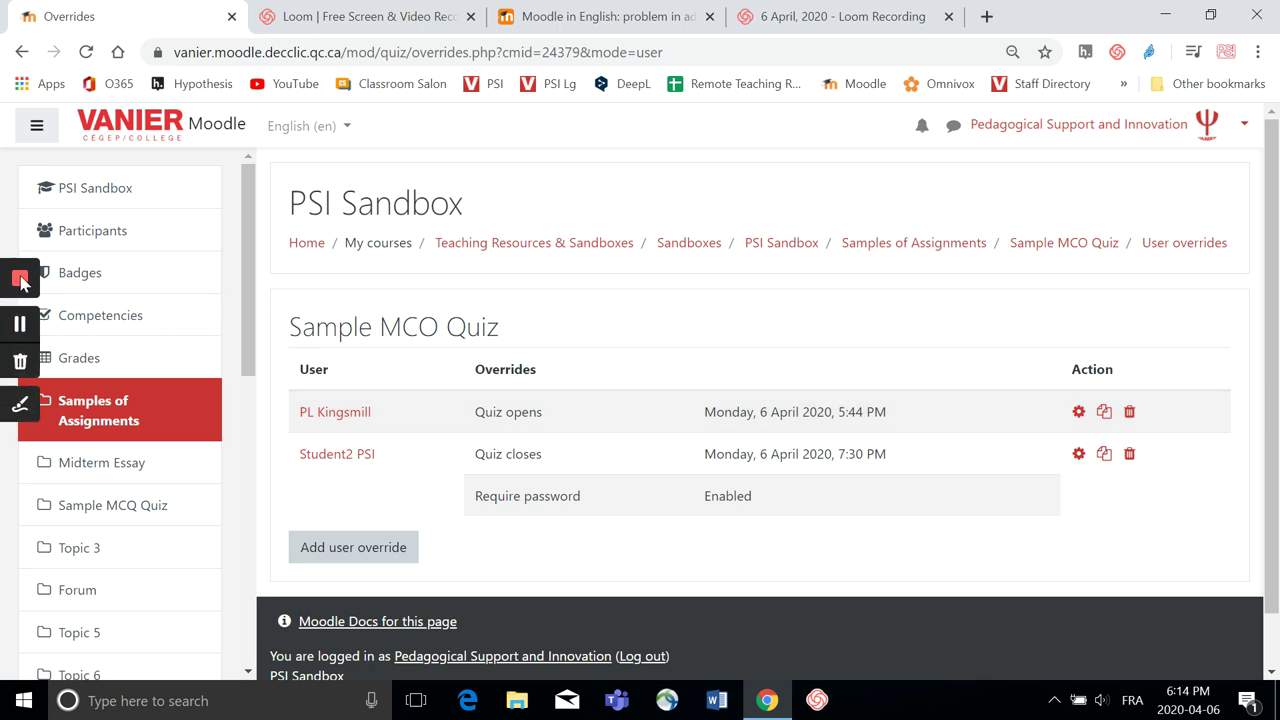